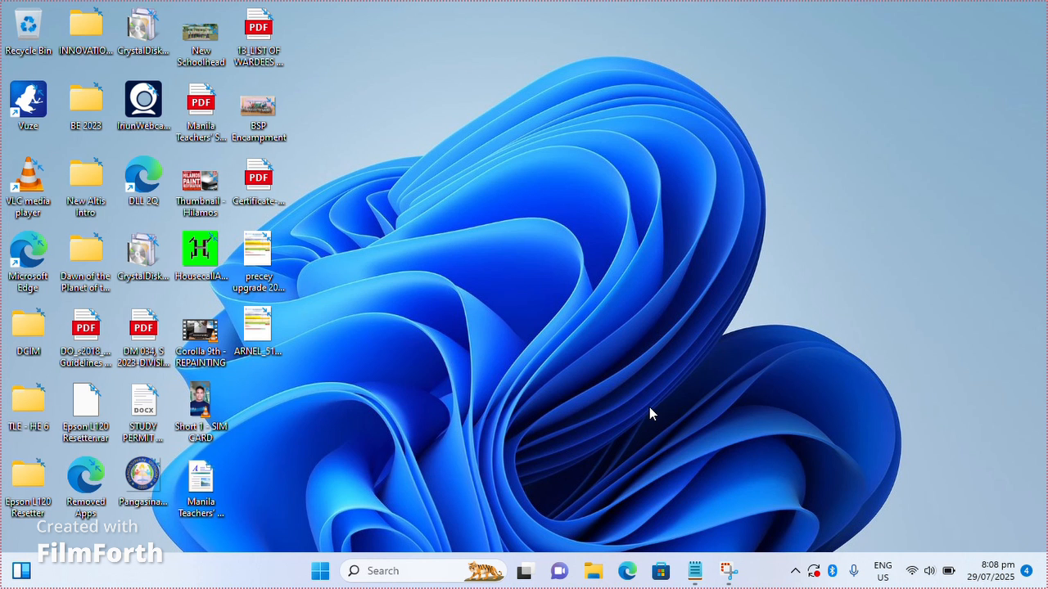
# Open Microsoft Edge and search the web for "office customization tool"
pyautogui.click(627, 575)
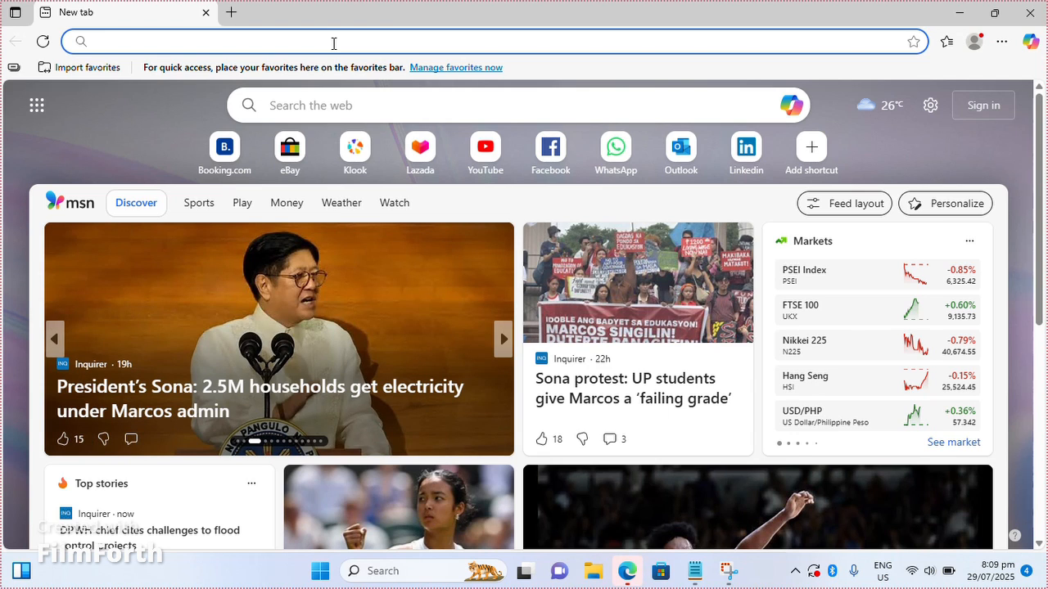
pyautogui.click(333, 43)
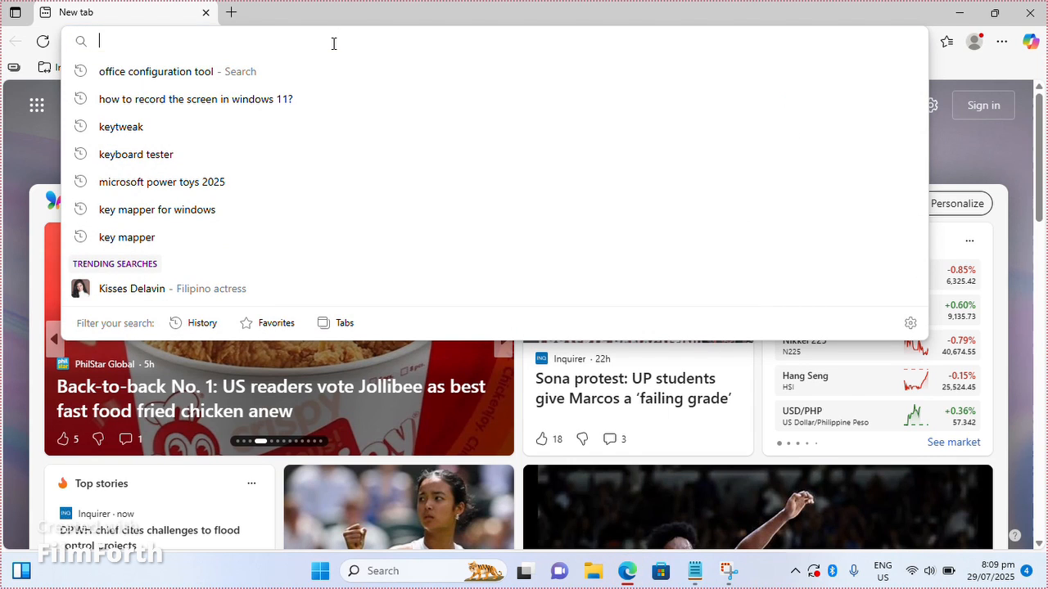
pyautogui.write('Offic')
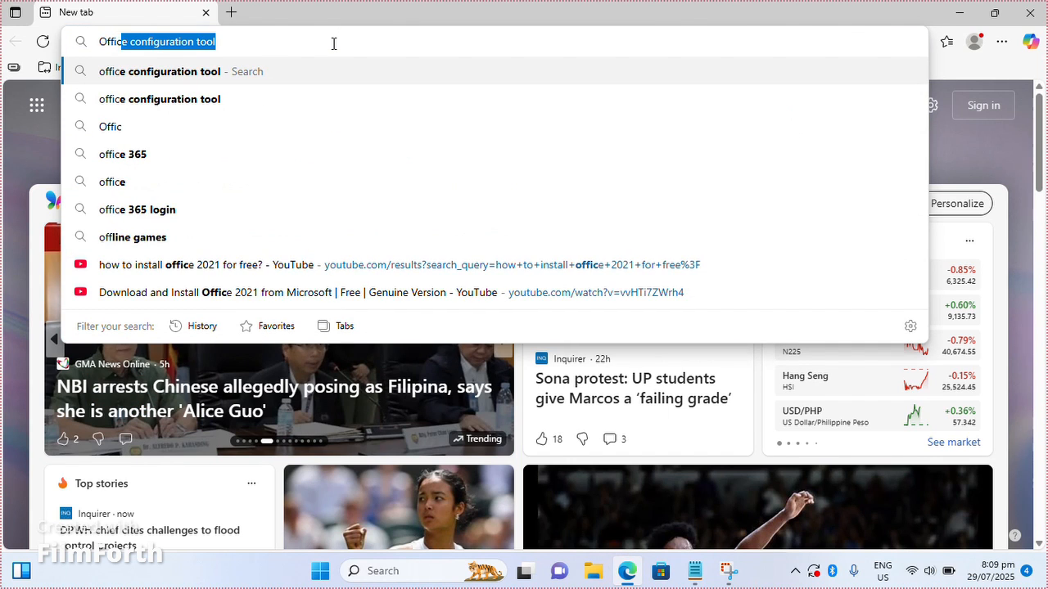
pyautogui.write('e customi')
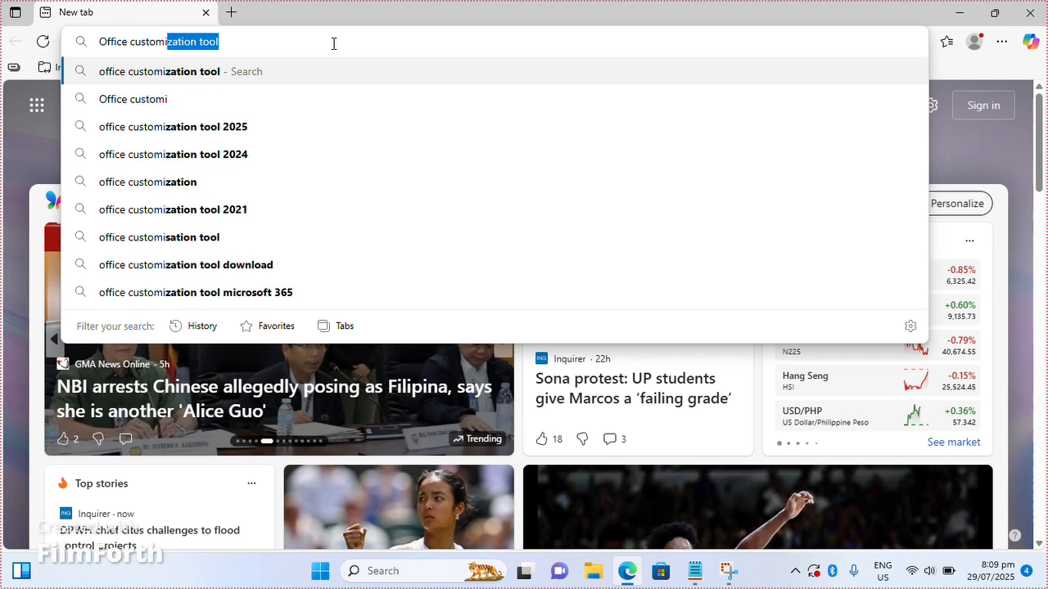
pyautogui.press('Return')
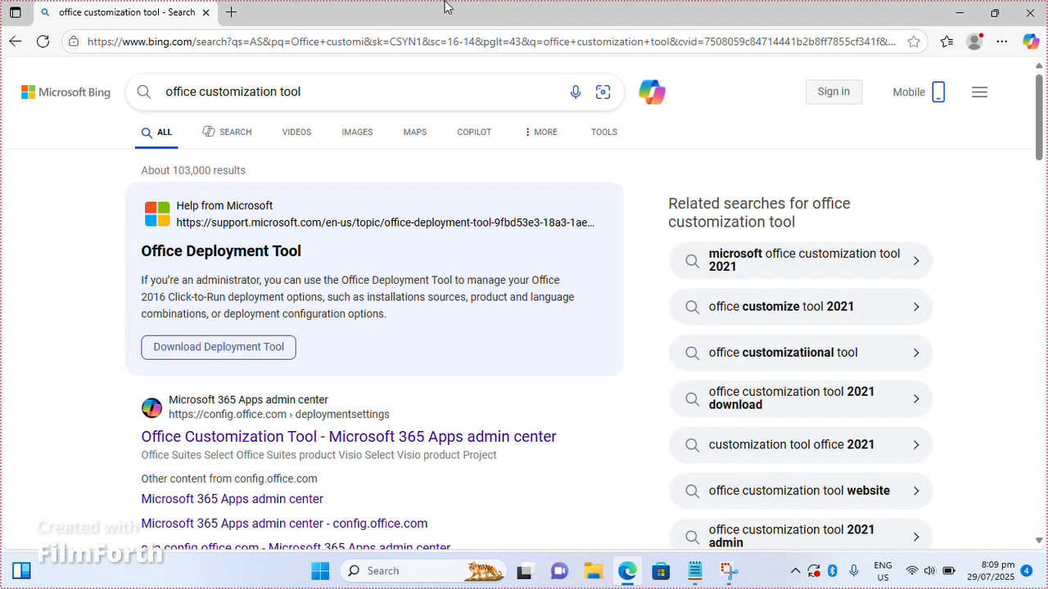
# Open the Office Customization Tool page of the Microsoft 365 Apps admin center from the search results
pyautogui.scroll(-2, 258, 395)
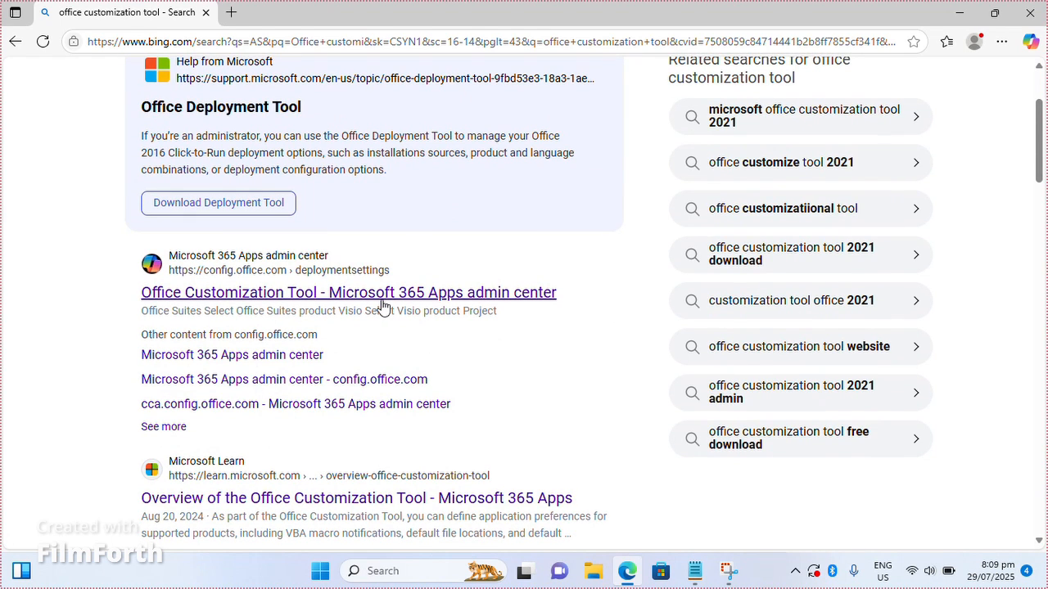
pyautogui.click(495, 296)
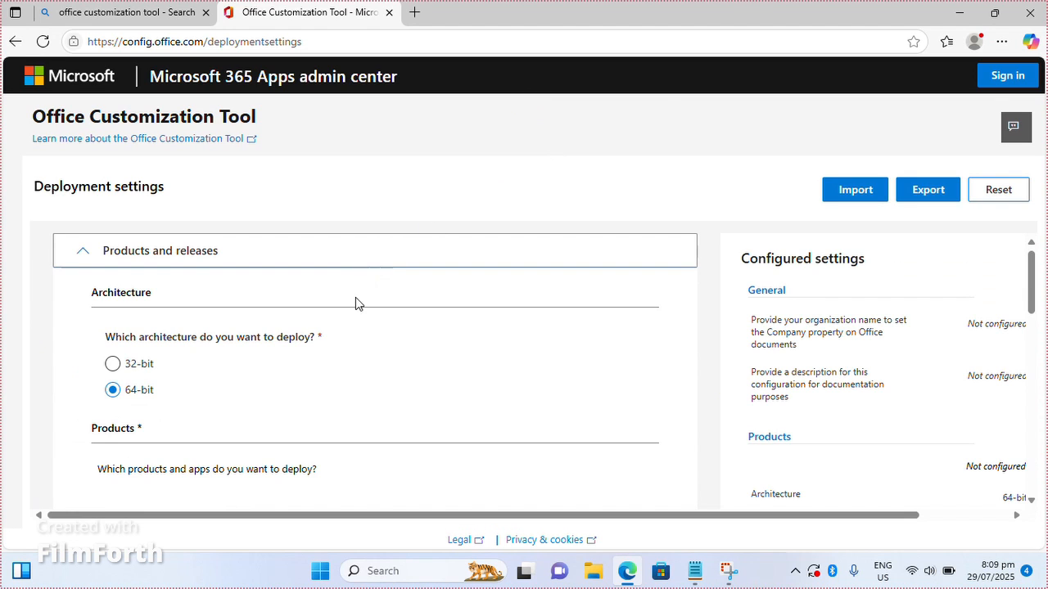
pyautogui.scroll(-1, 377, 332)
pyautogui.scroll(1, 377, 331)
pyautogui.scroll(-3, 407, 357)
pyautogui.scroll(3, 406, 357)
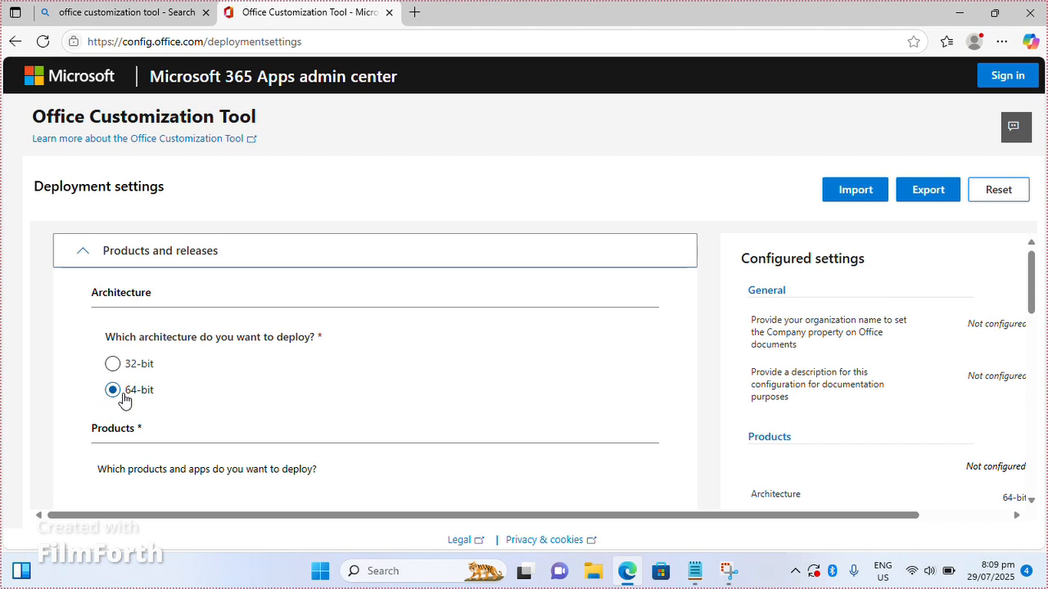
# Choose Office LTSC Professional Plus 2024 - Volume License as the Office Suites product
pyautogui.scroll(-3, 276, 401)
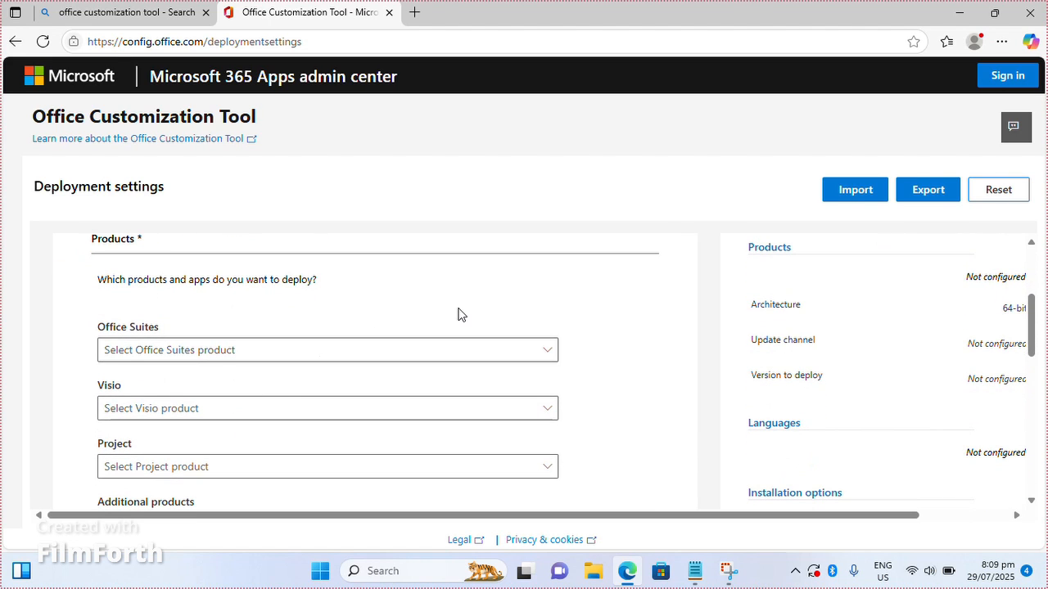
pyautogui.scroll(-1, 455, 314)
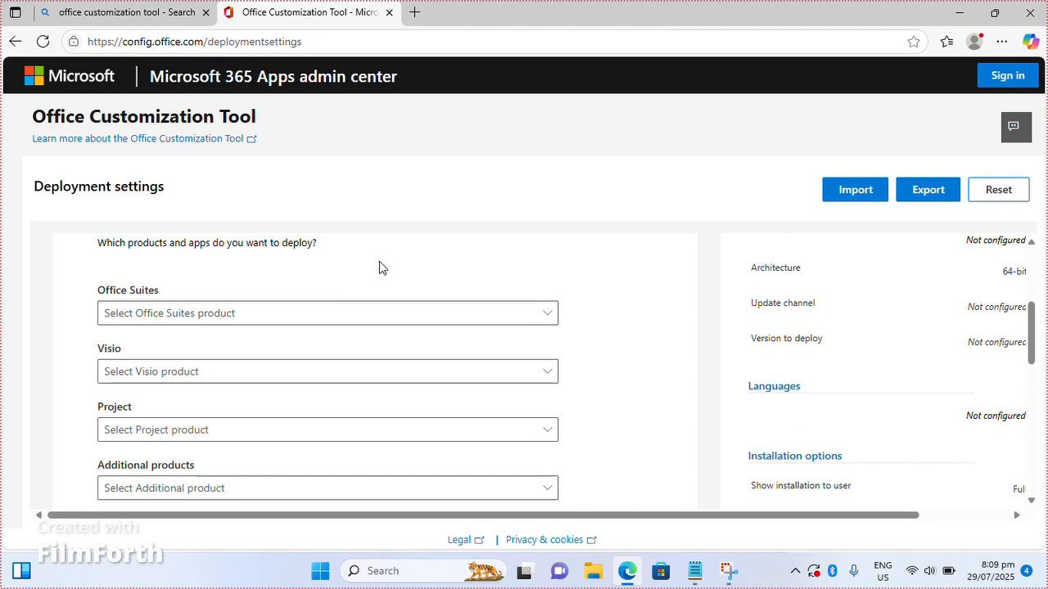
pyautogui.click(232, 315)
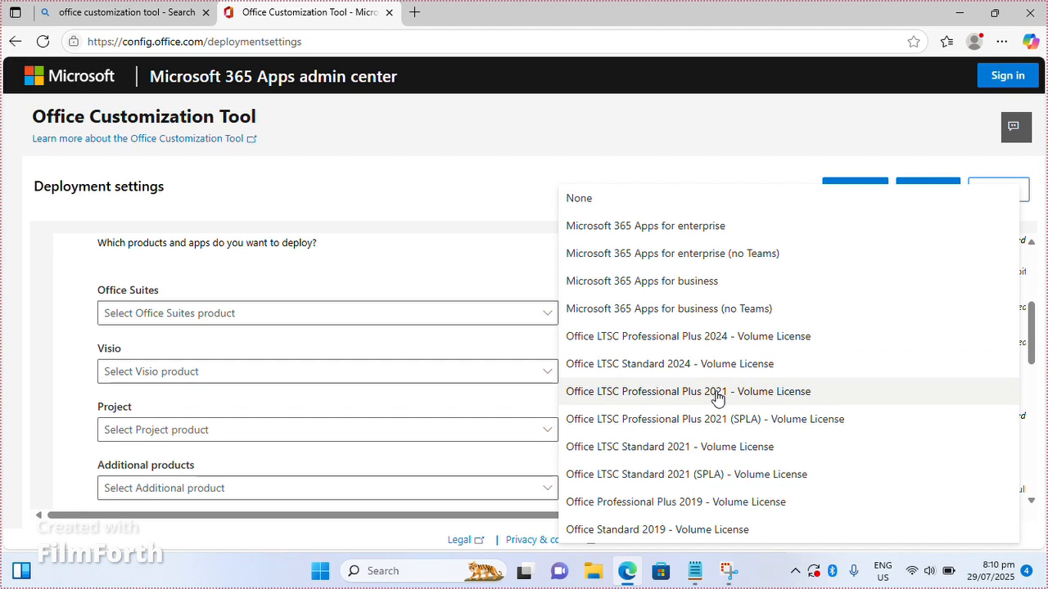
pyautogui.click(754, 342)
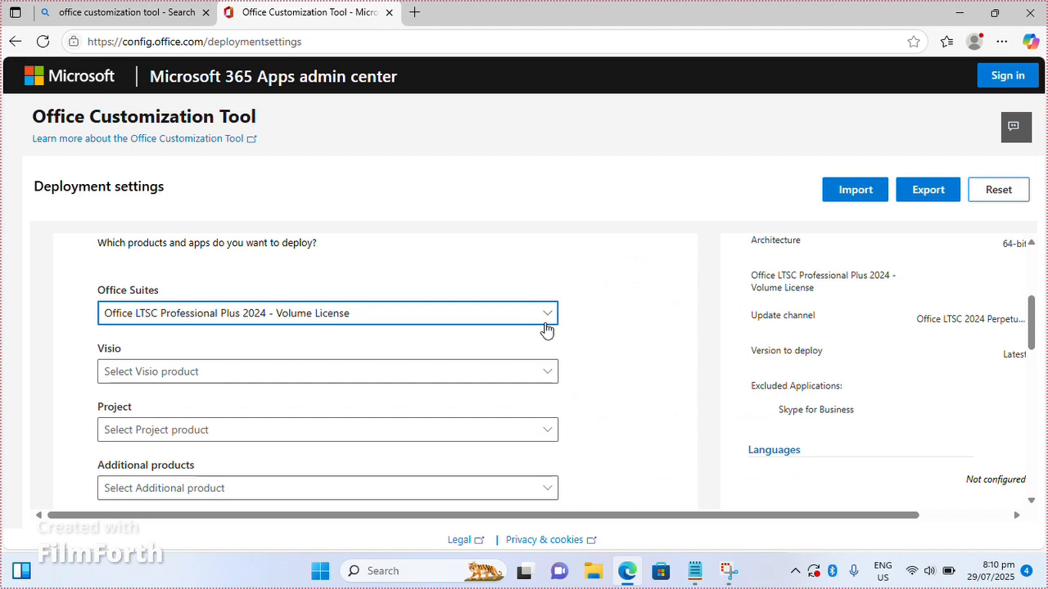
# Choose None for the Visio, Project and Additional products to deploy
pyautogui.scroll(-1, 183, 307)
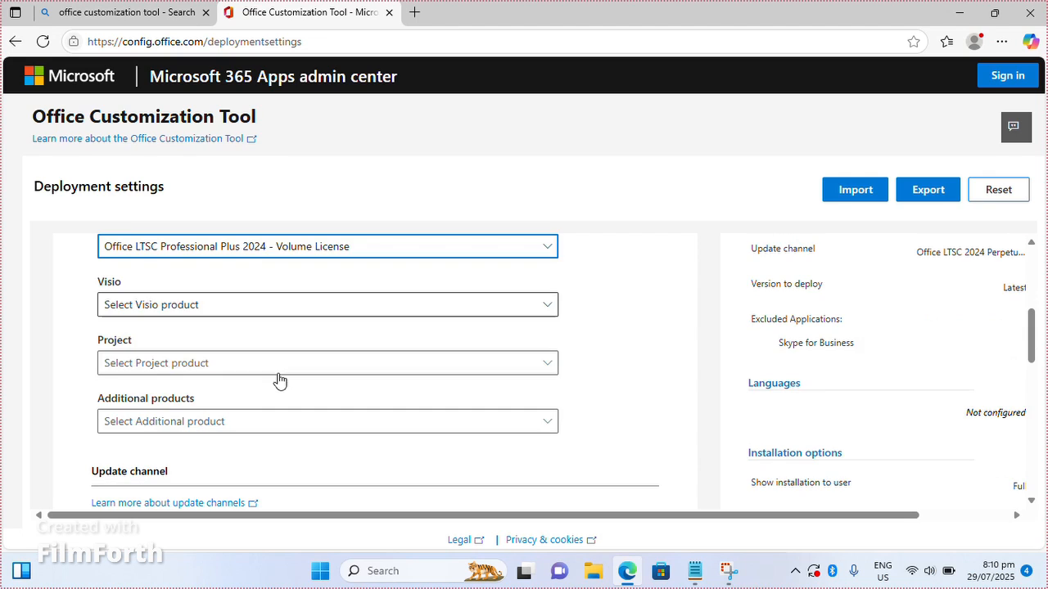
pyautogui.click(172, 311)
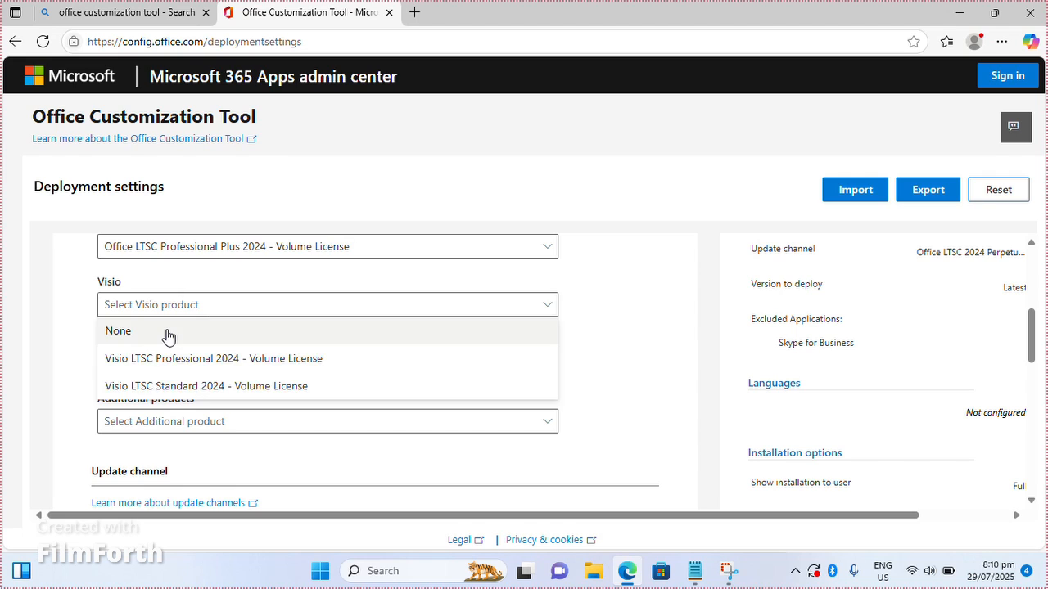
pyautogui.click(168, 333)
pyautogui.click(171, 366)
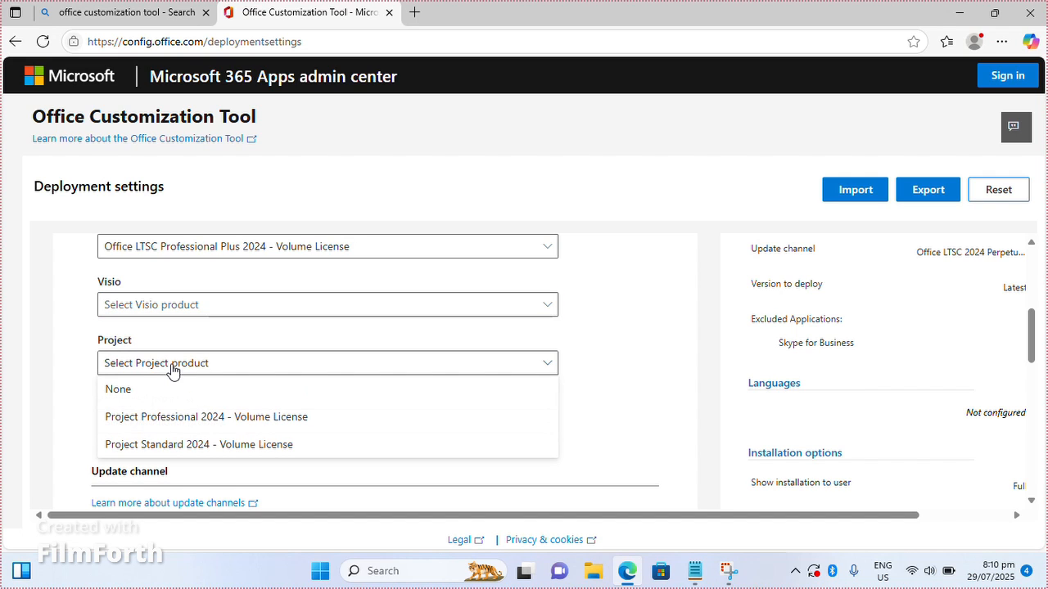
pyautogui.click(172, 390)
pyautogui.scroll(-1, 219, 327)
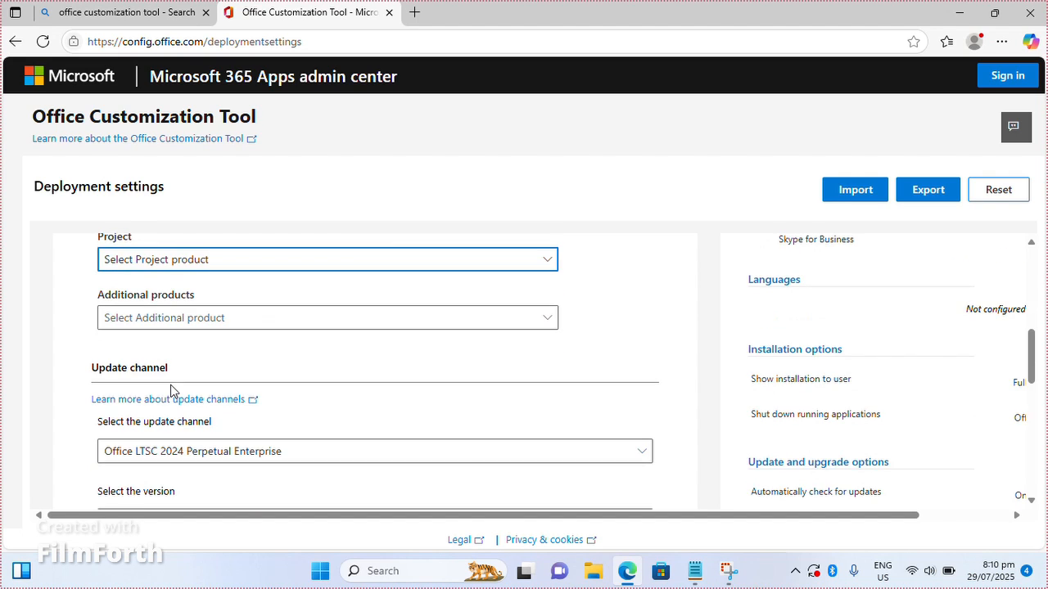
pyautogui.click(210, 327)
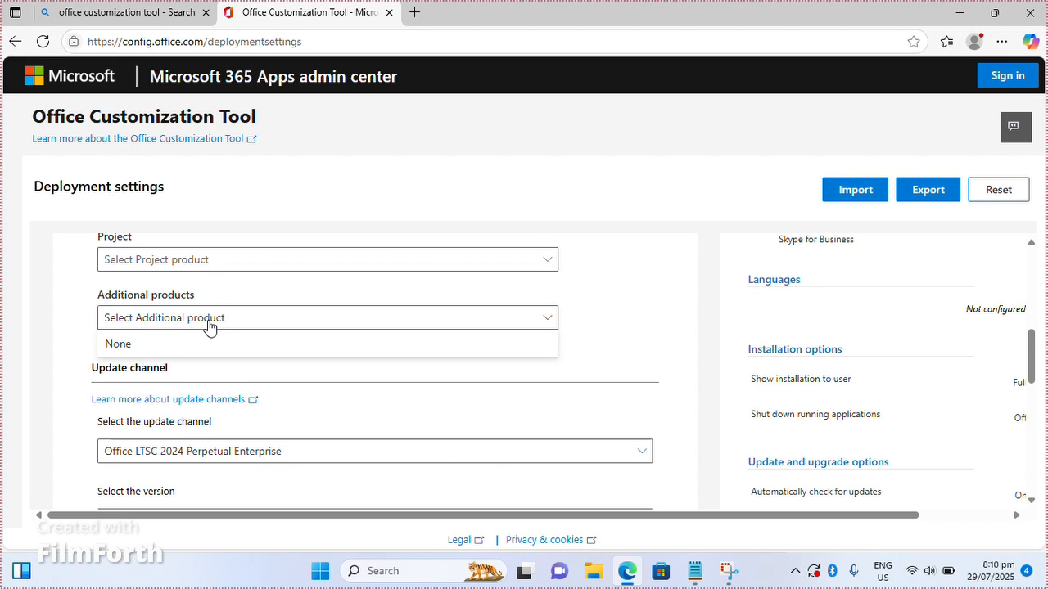
pyautogui.click(180, 352)
# Complete the Products and releases section with the default update channel, version and apps, and continue to the Language section
pyautogui.scroll(-2, 266, 358)
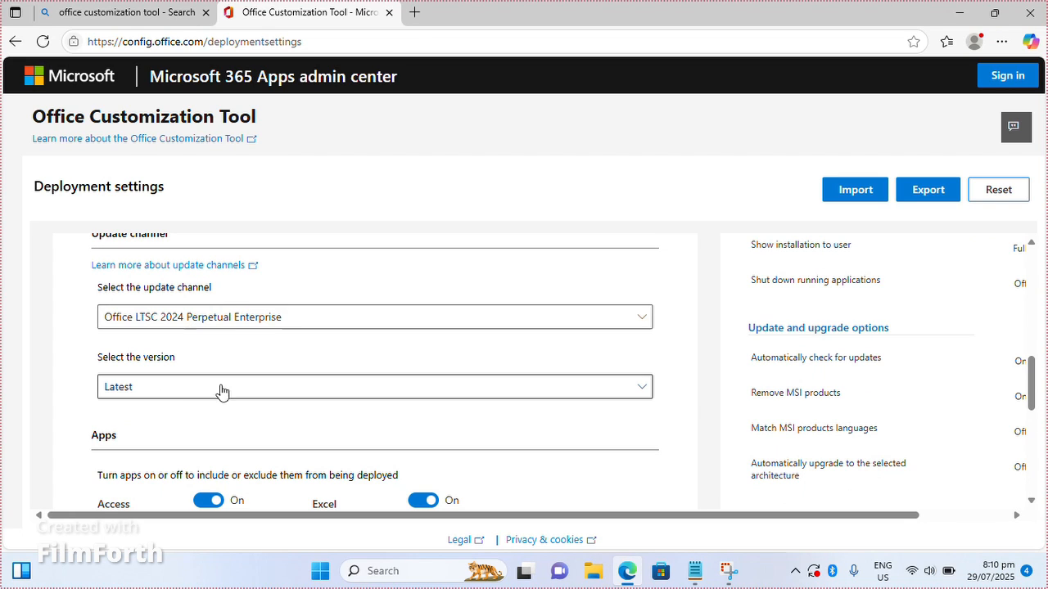
pyautogui.scroll(-1, 199, 397)
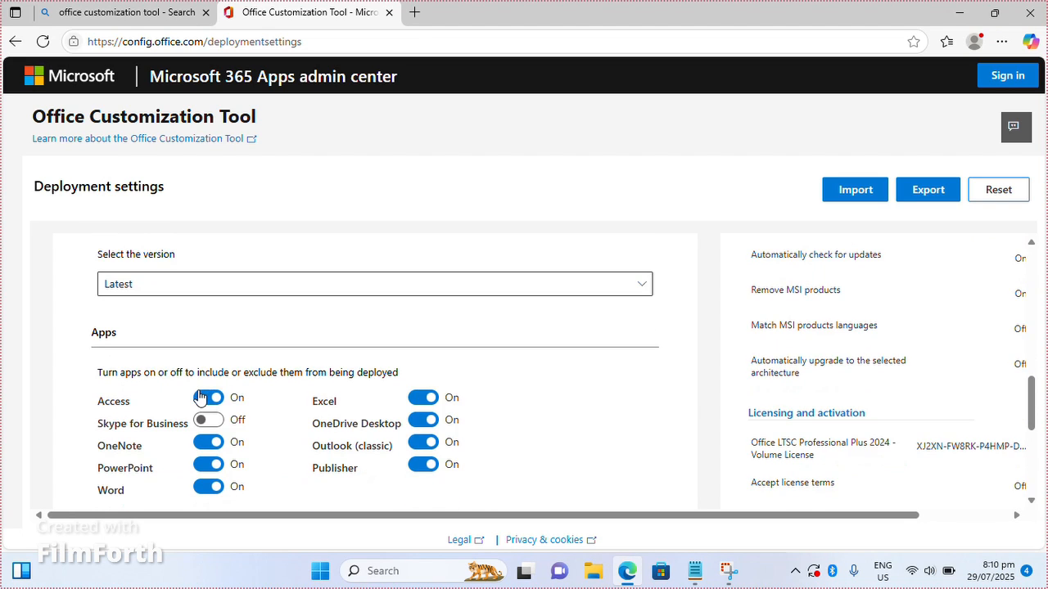
pyautogui.scroll(-1, 325, 367)
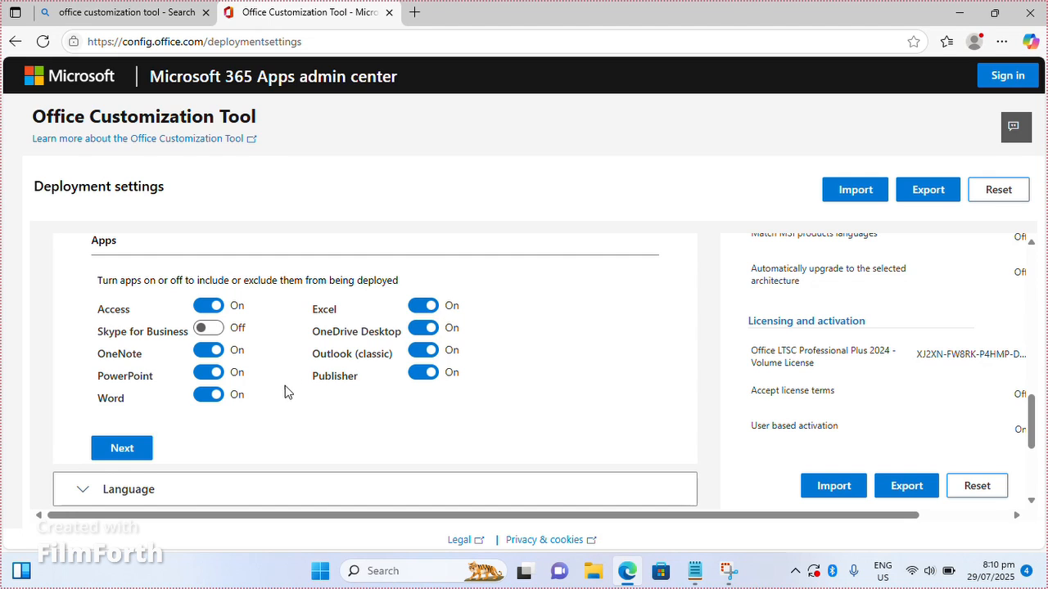
pyautogui.scroll(-1, 285, 391)
pyautogui.scroll(-2, 324, 392)
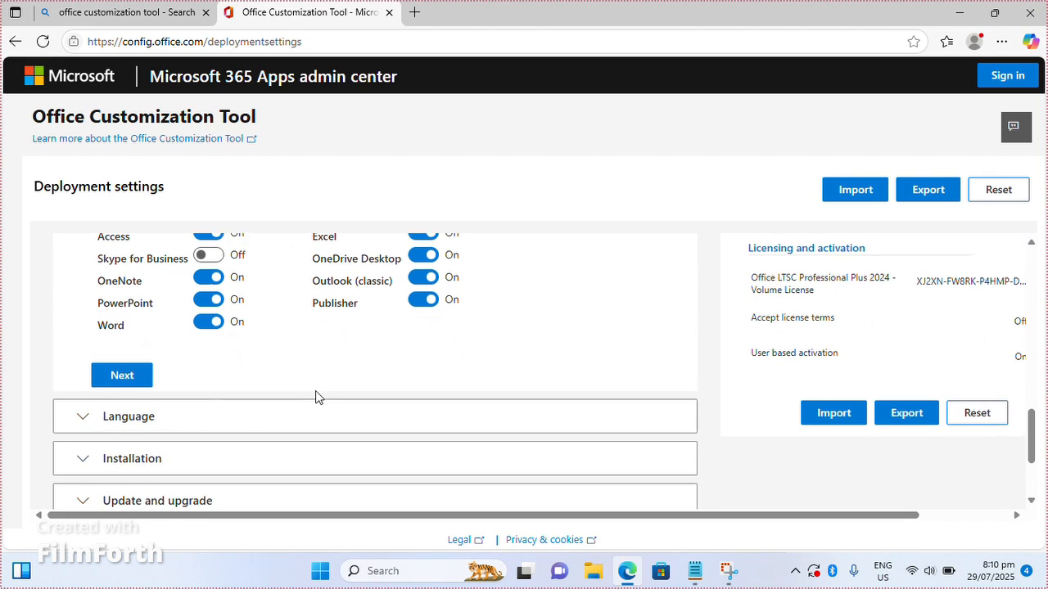
pyautogui.click(126, 379)
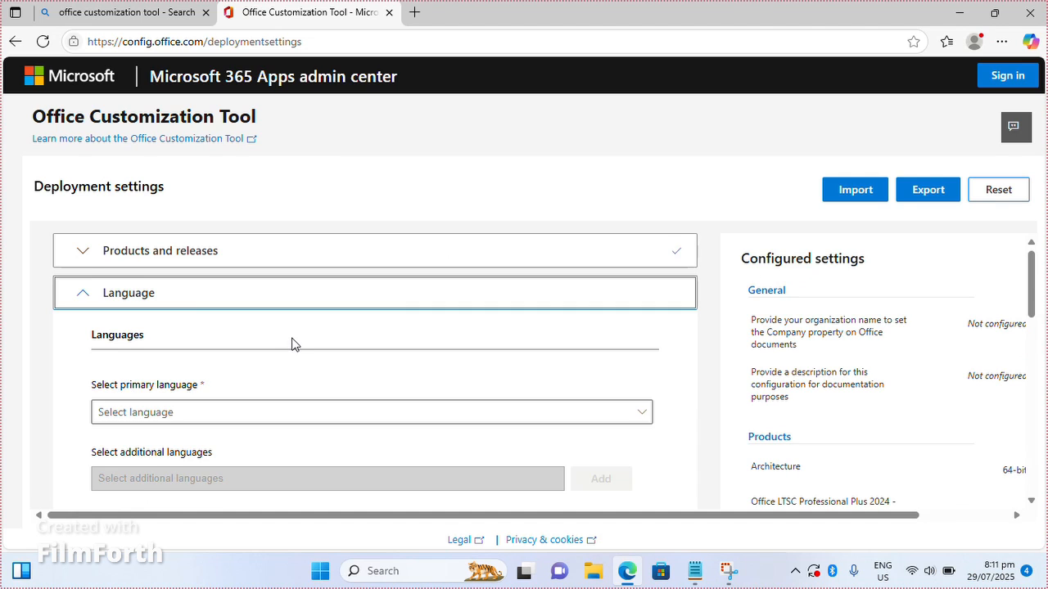
# Set the primary language to English (United States)
pyautogui.scroll(-3, 293, 344)
pyautogui.click(241, 325)
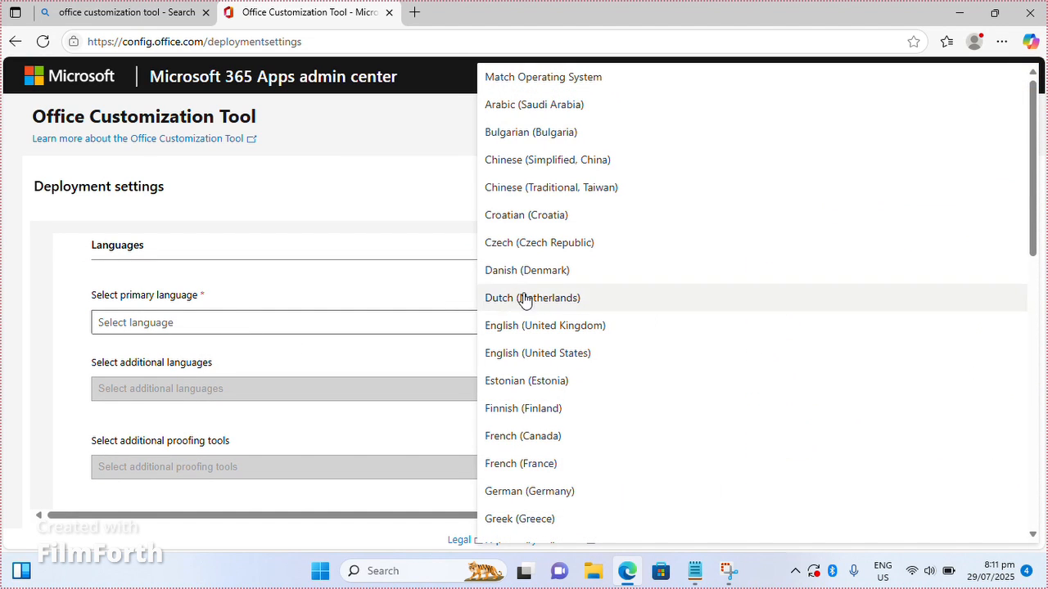
pyautogui.click(575, 351)
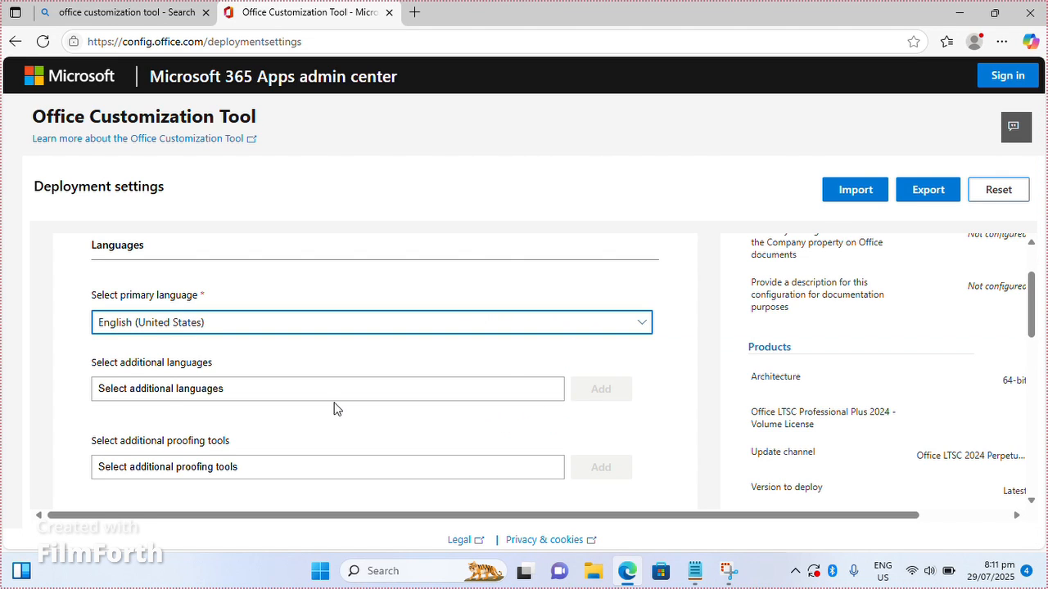
pyautogui.scroll(-1, 335, 409)
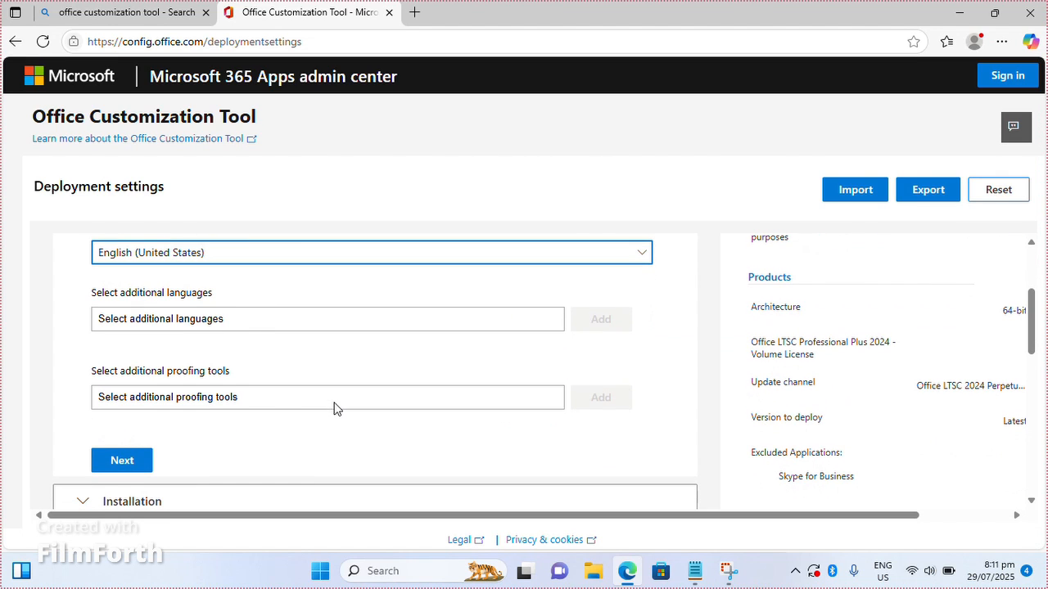
pyautogui.click(257, 327)
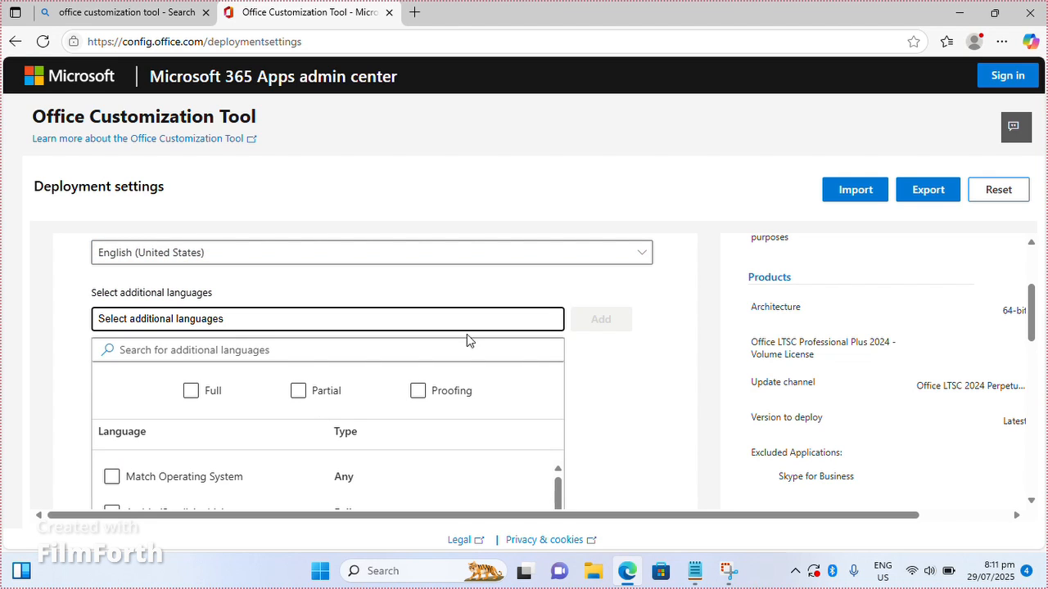
pyautogui.click(638, 370)
pyautogui.scroll(-2, 637, 370)
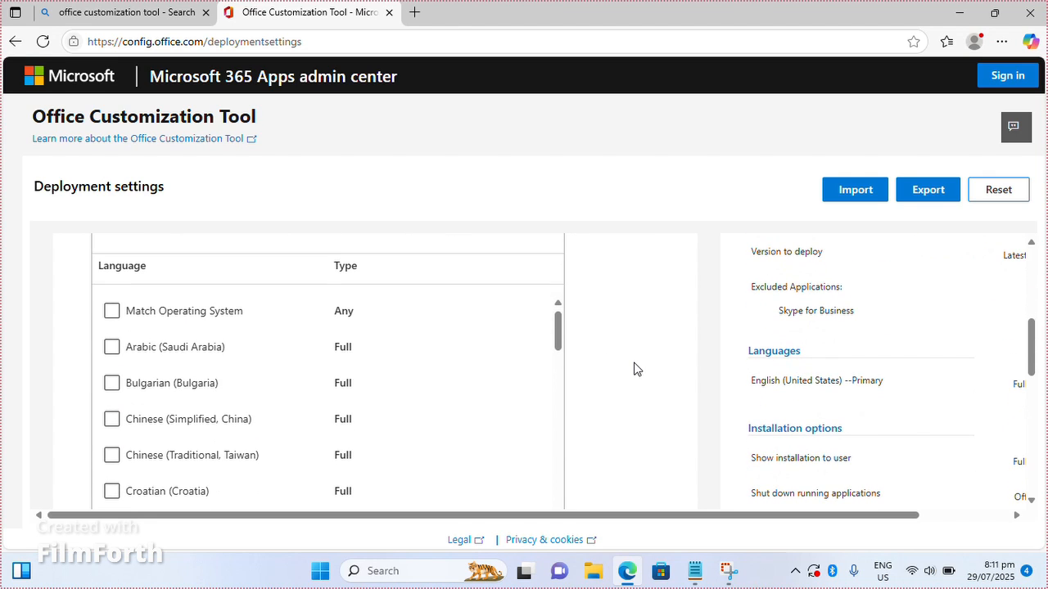
pyautogui.scroll(2, 645, 383)
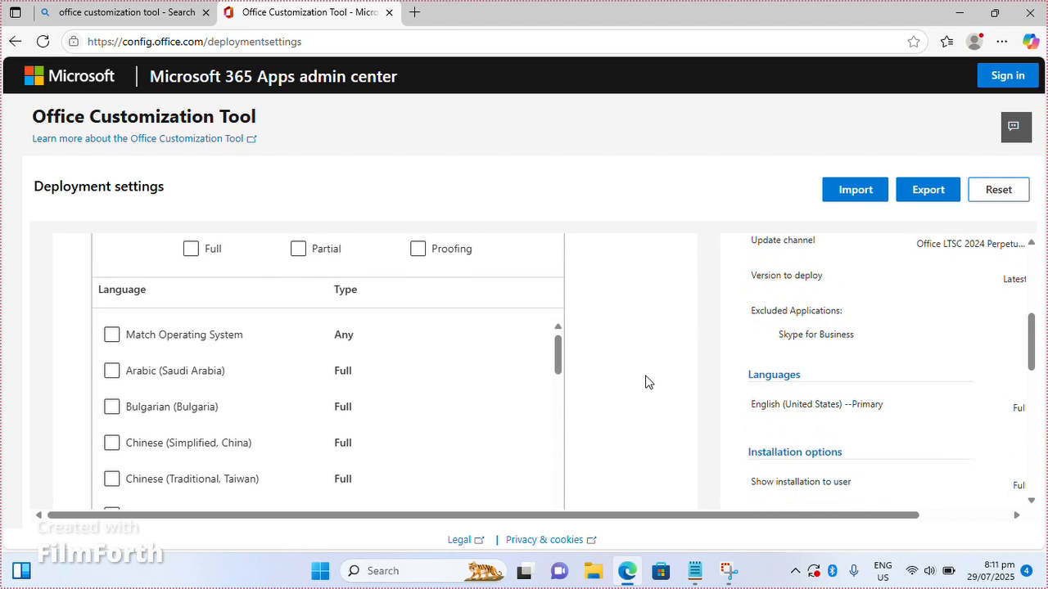
pyautogui.click(128, 348)
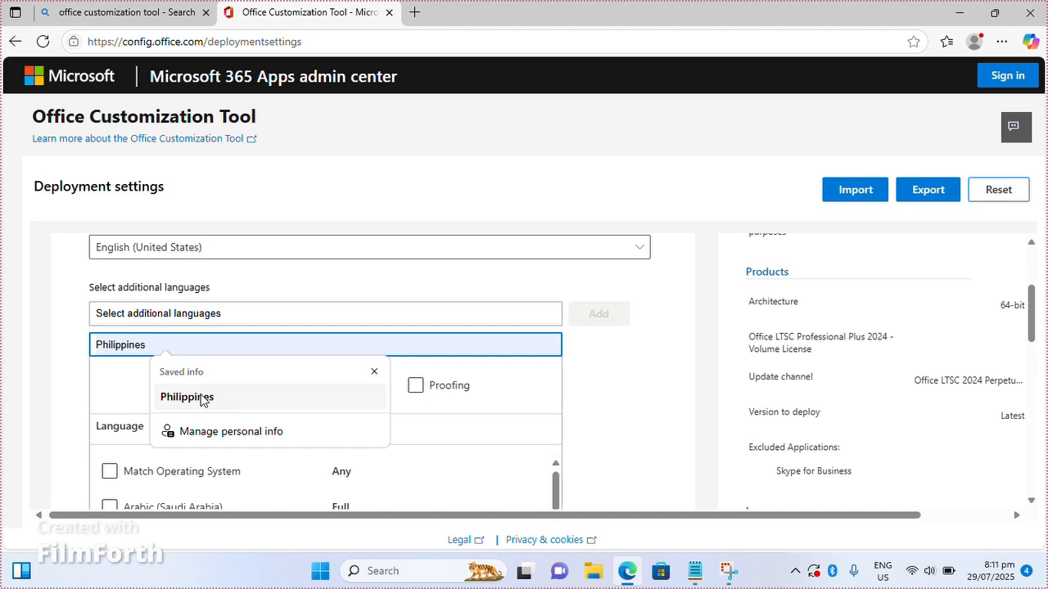
pyautogui.click(39, 371)
# Complete the Language section without additional languages or proofing tools, and continue to the Installation section
pyautogui.scroll(-5, 39, 371)
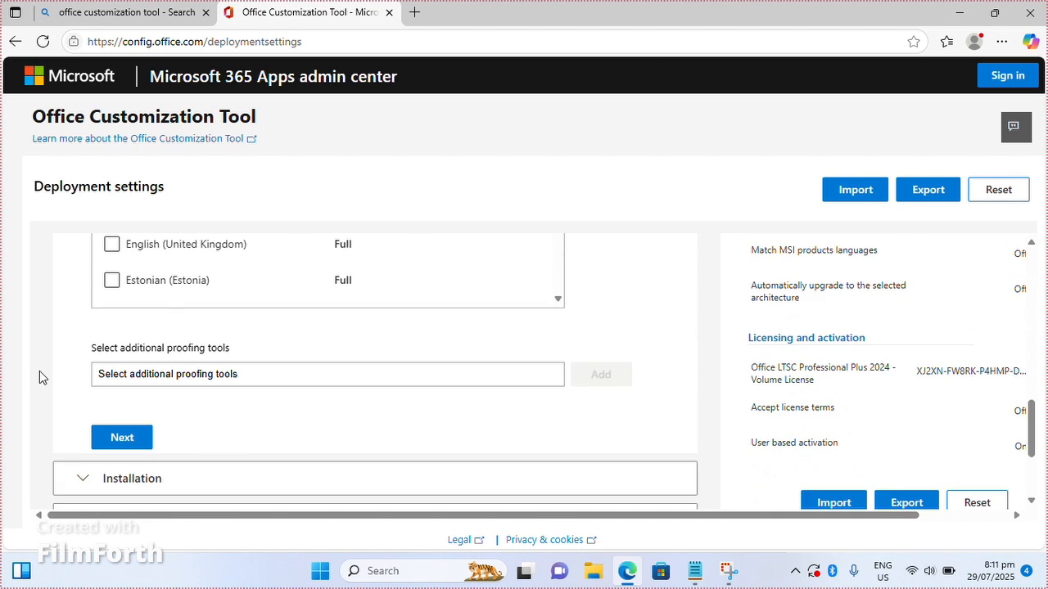
pyautogui.scroll(-3, 39, 371)
pyautogui.click(138, 350)
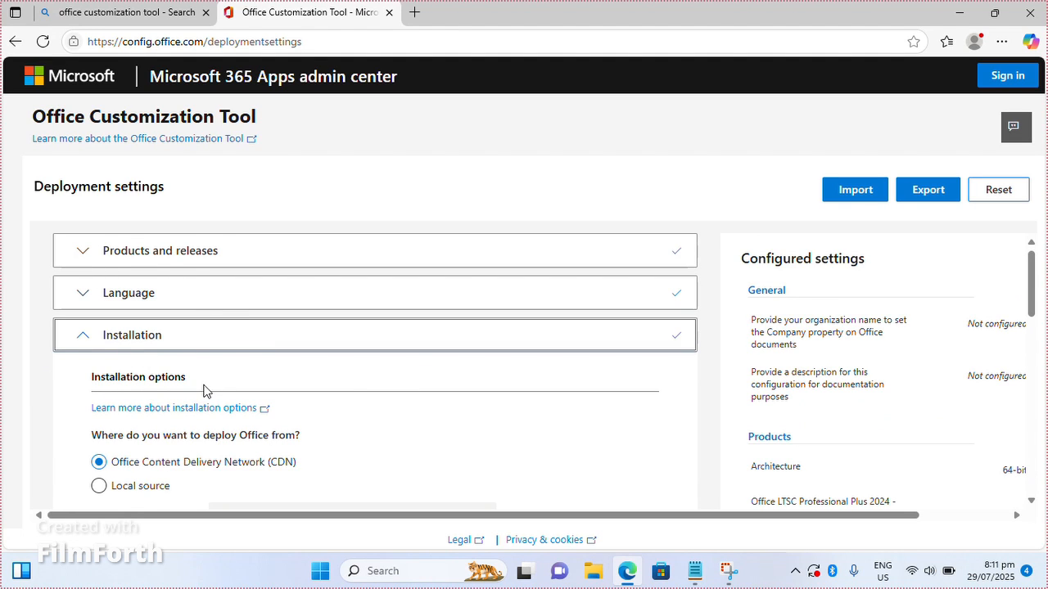
# Set Office to deploy from the Office Content Delivery Network (CDN), leaving the other installation options at their defaults
pyautogui.scroll(-2, 204, 392)
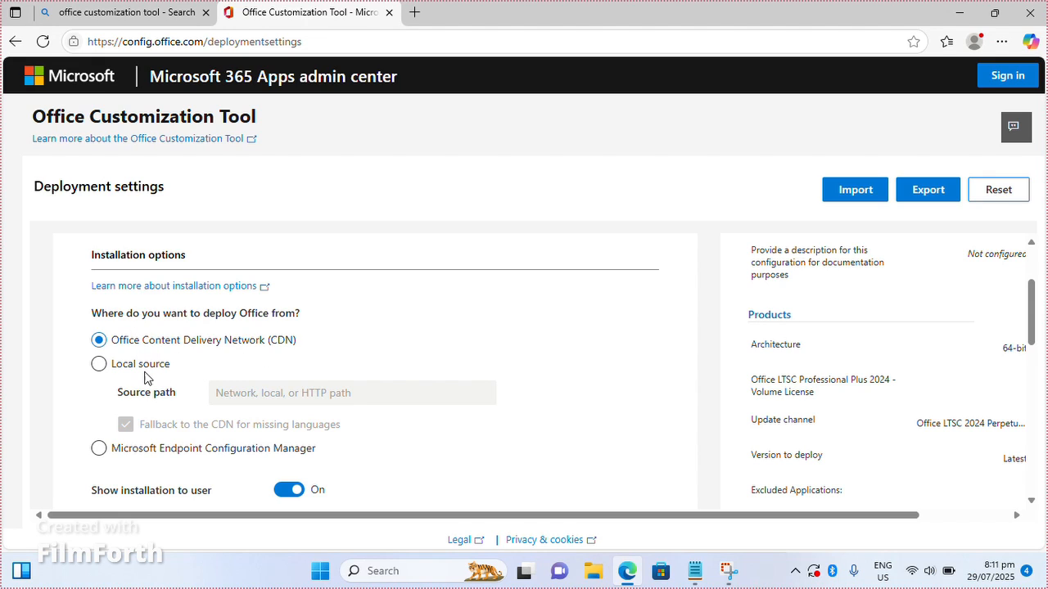
pyautogui.click(129, 448)
pyautogui.scroll(-1, 172, 449)
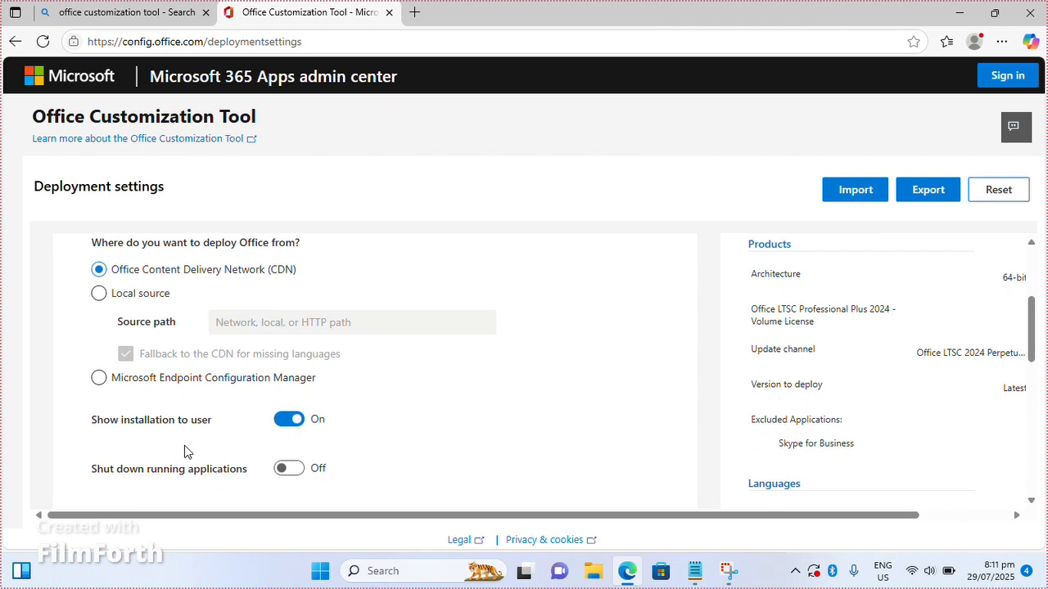
pyautogui.click(122, 273)
pyautogui.scroll(-2, 197, 385)
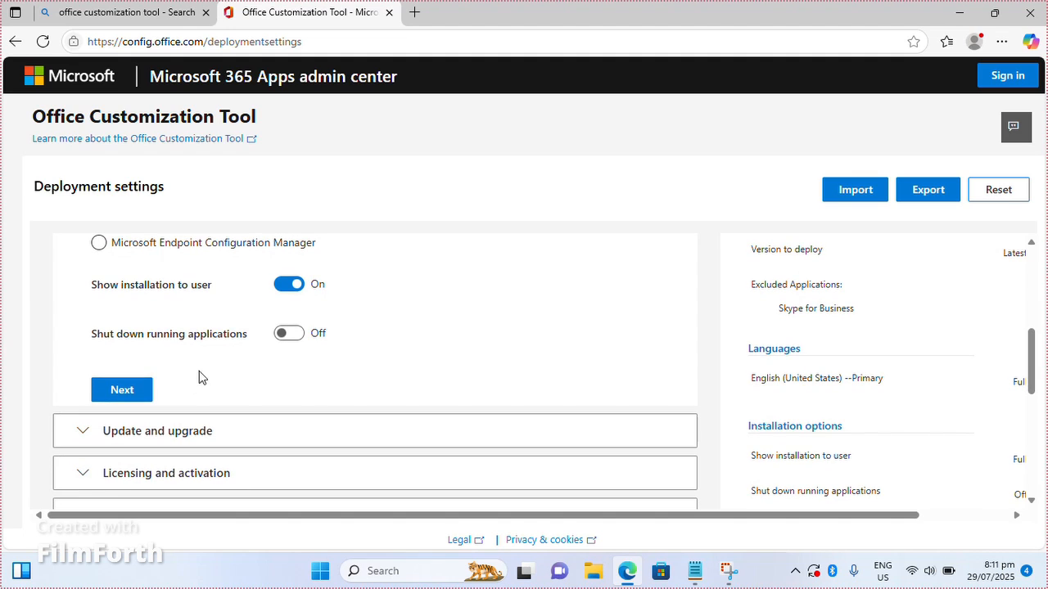
pyautogui.scroll(-1, 214, 428)
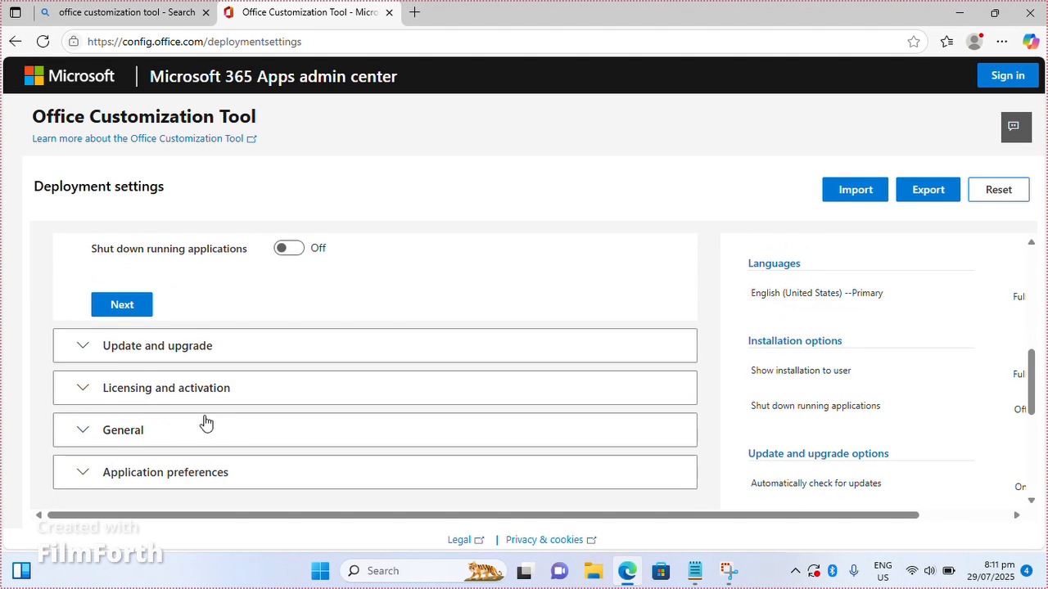
# Continue to the Update and upgrade section and complete it with the default update source and MSI uninstall options
pyautogui.click(141, 305)
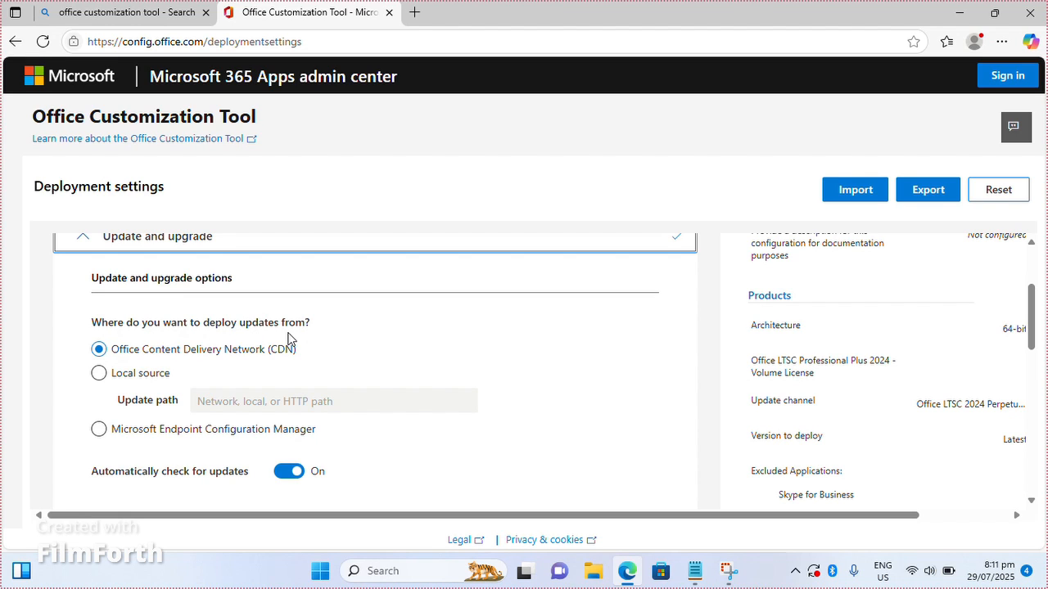
pyautogui.scroll(-1, 219, 379)
pyautogui.scroll(-3, 219, 379)
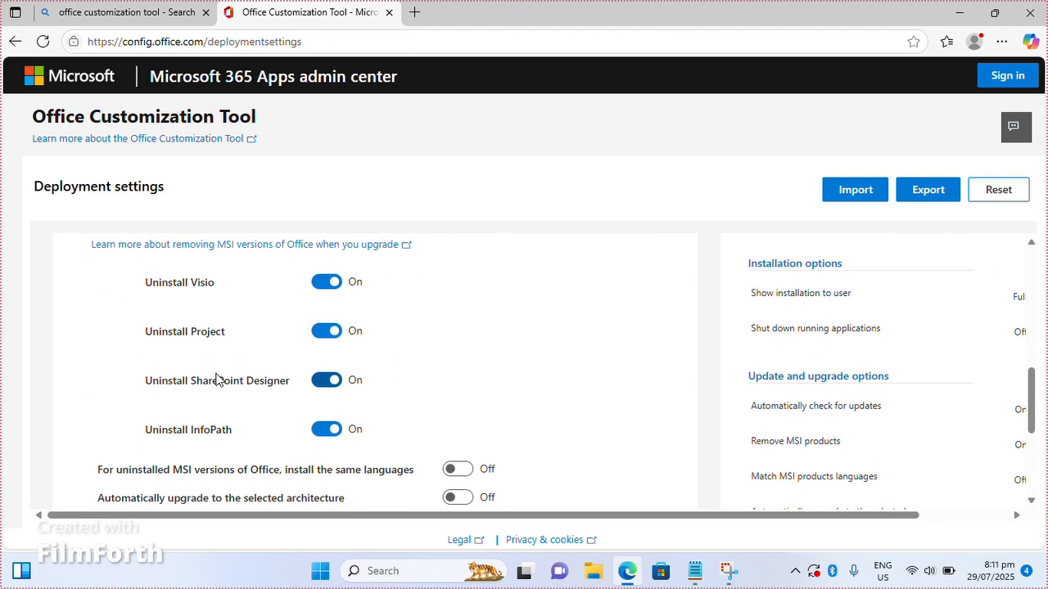
pyautogui.scroll(1, 217, 379)
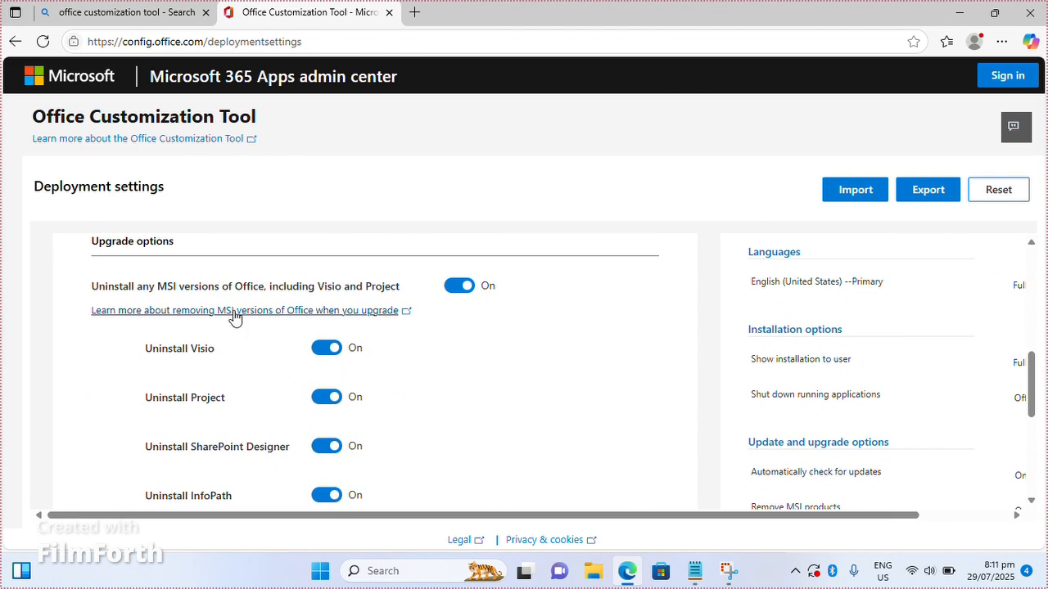
pyautogui.scroll(-3, 255, 401)
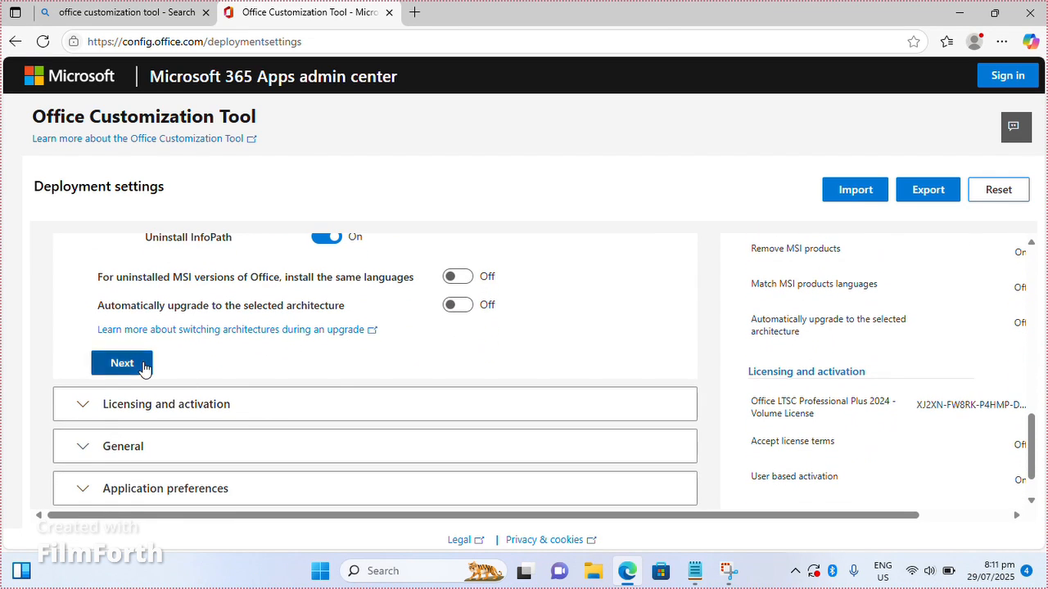
pyautogui.click(145, 366)
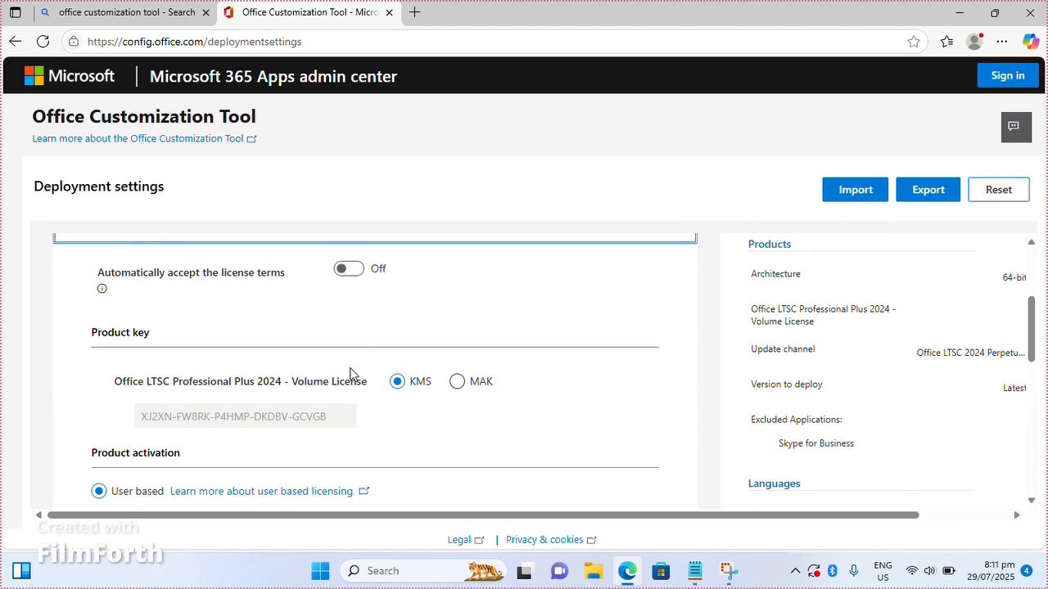
# Complete Licensing and activation with KMS and user-based activation, leave the General section blank, and continue to Application preferences
pyautogui.scroll(-3, 368, 404)
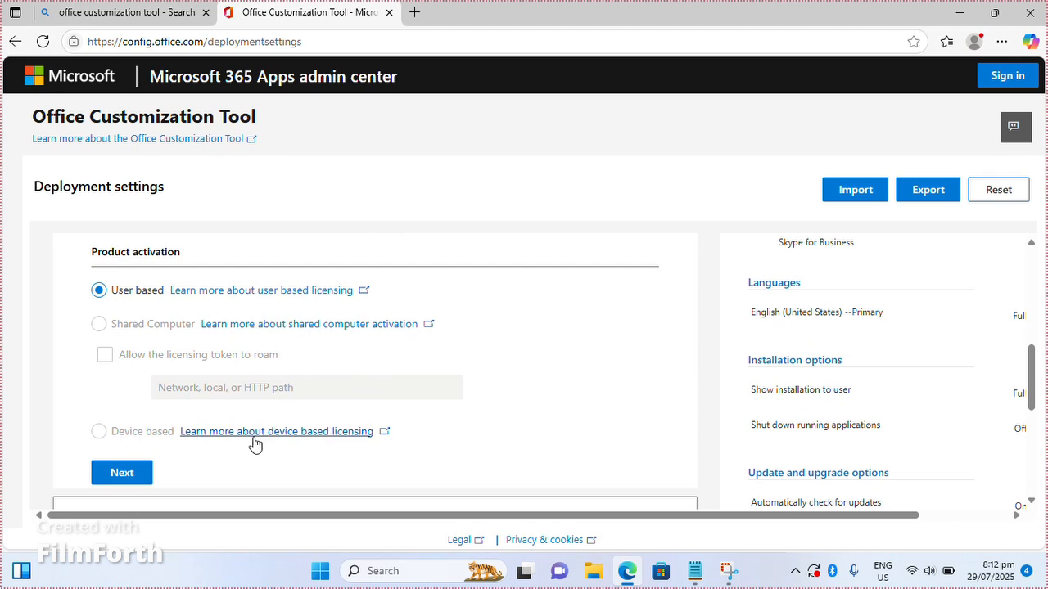
pyautogui.click(136, 473)
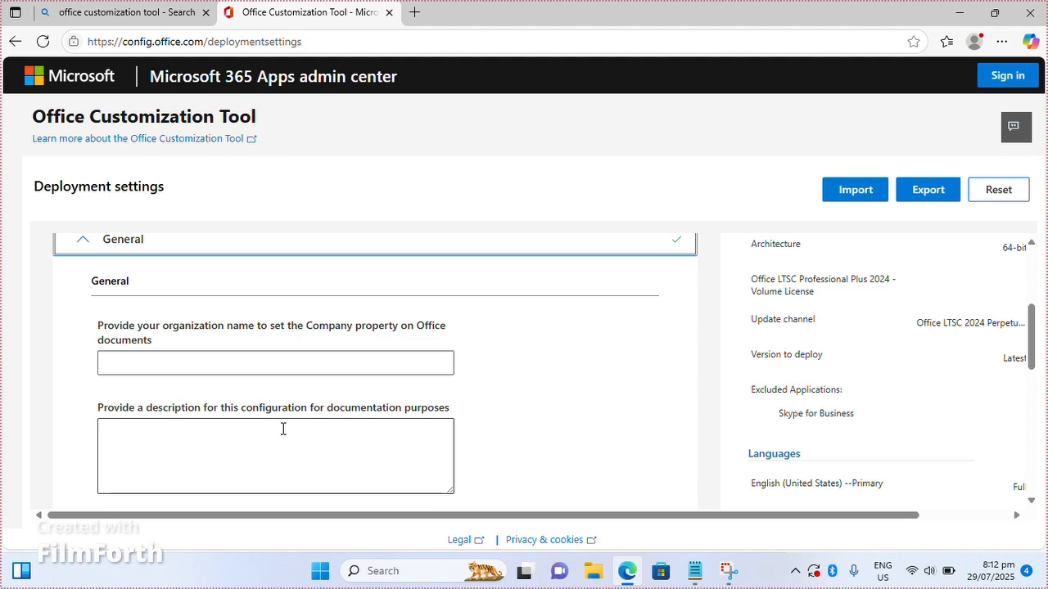
pyautogui.scroll(-3, 282, 429)
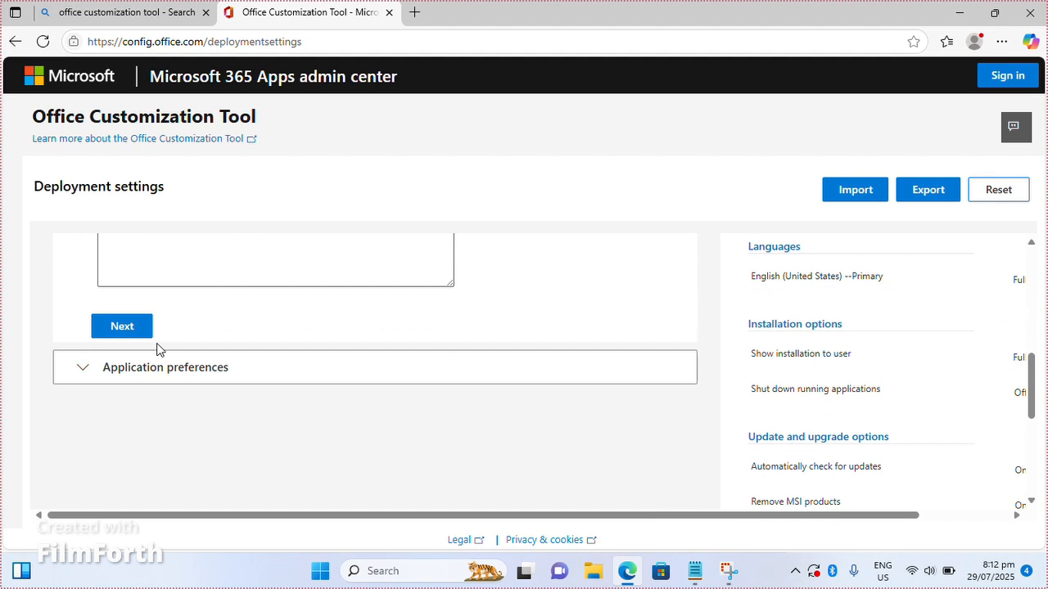
pyautogui.click(141, 333)
# Leave the application preferences at their defaults and start exporting the configuration with Office Open XML formats as the default file format
pyautogui.scroll(-10, 226, 446)
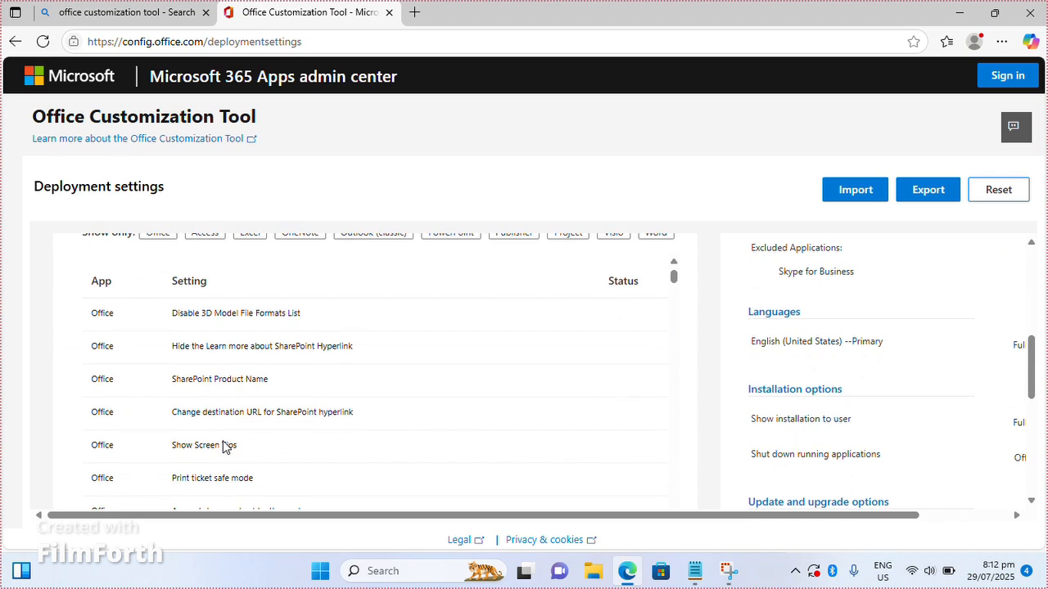
pyautogui.scroll(-5, 225, 446)
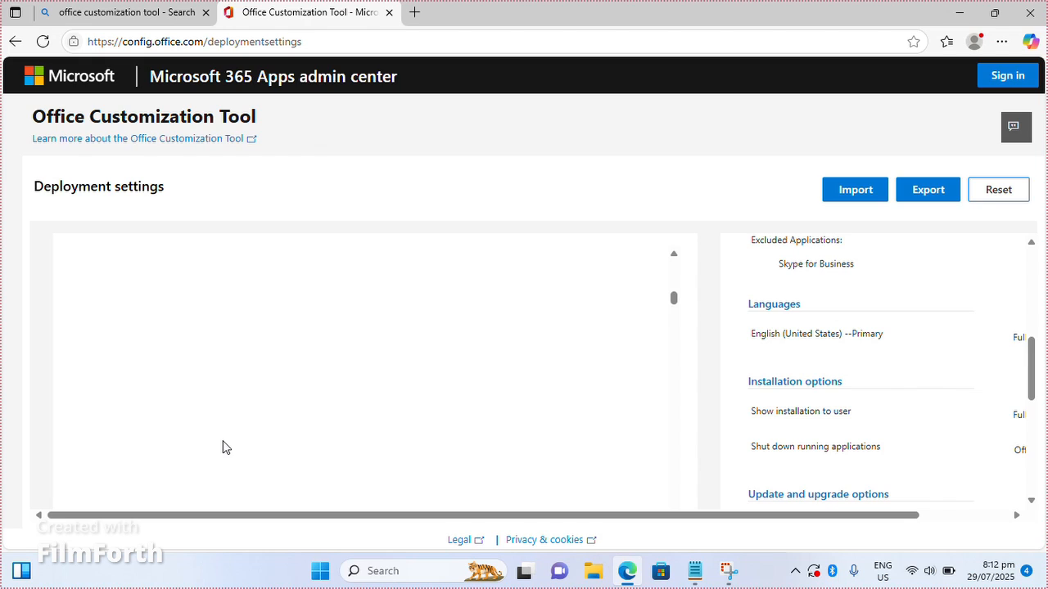
pyautogui.scroll(-2, 225, 447)
pyautogui.scroll(-2, 664, 391)
pyautogui.scroll(-2, 573, 329)
pyautogui.moveTo(674, 361); pyautogui.dragTo(674, 526)
pyautogui.click(940, 192)
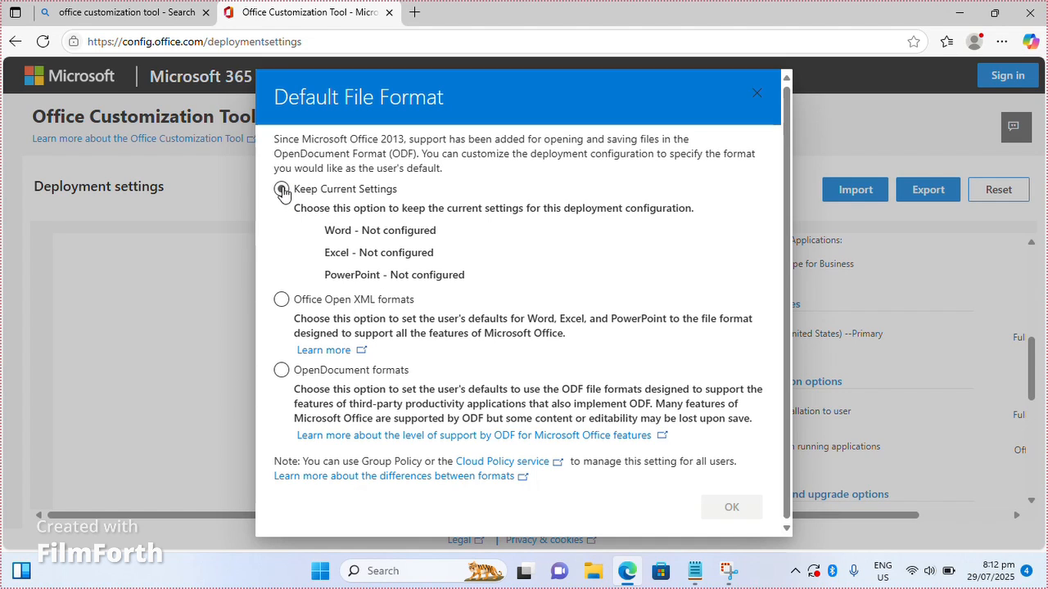
pyautogui.click(305, 309)
pyautogui.click(281, 301)
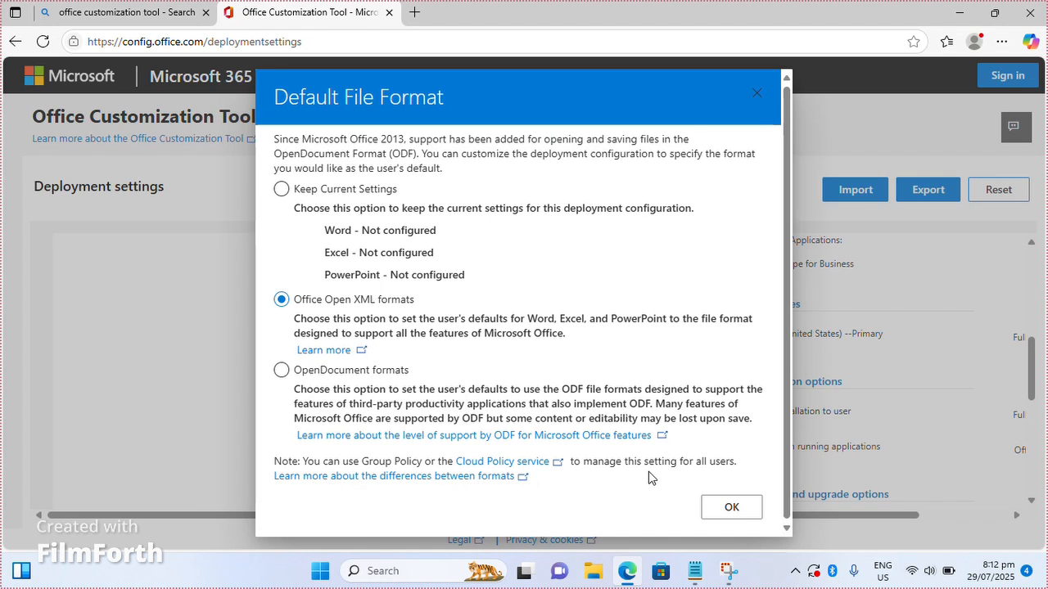
pyautogui.click(731, 509)
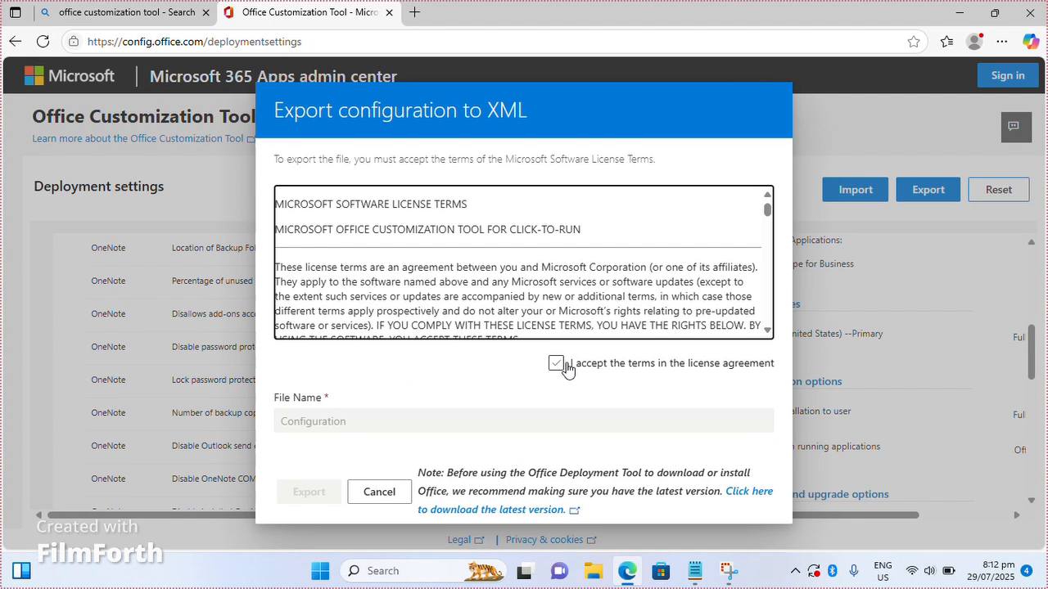
# Accept the license agreement terms and export the configuration to XML under the file name Configuration
pyautogui.click(557, 364)
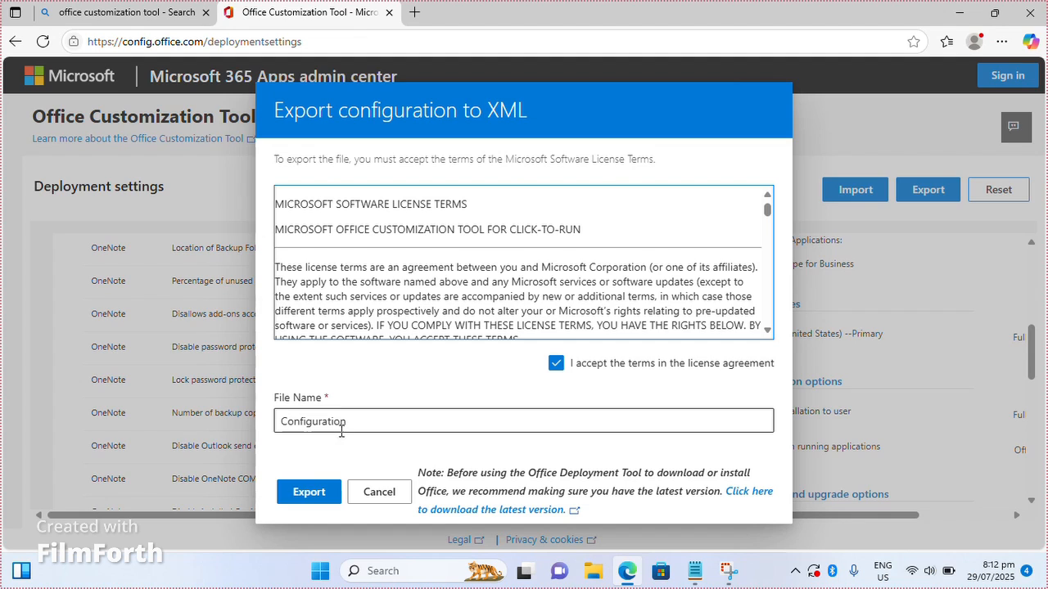
pyautogui.click(368, 427)
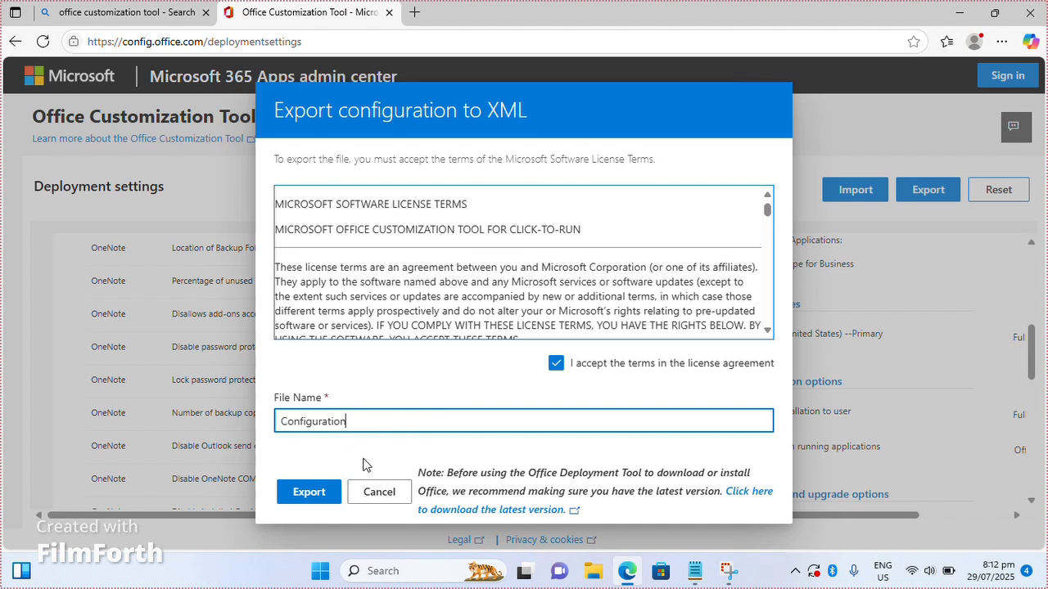
pyautogui.click(309, 494)
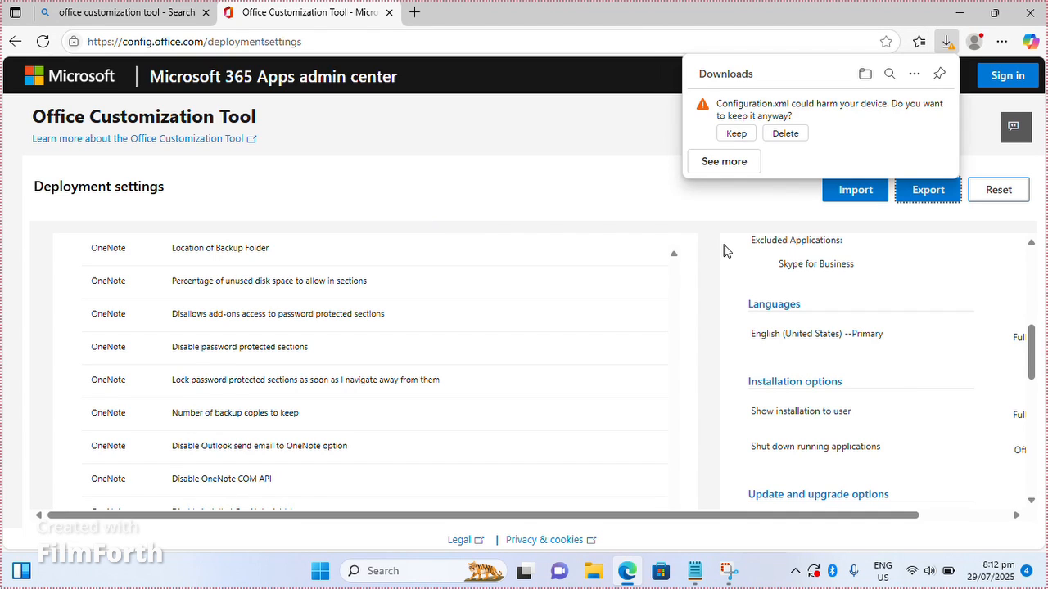
# Keep the flagged Configuration.xml download and show the file in its folder
pyautogui.click(733, 164)
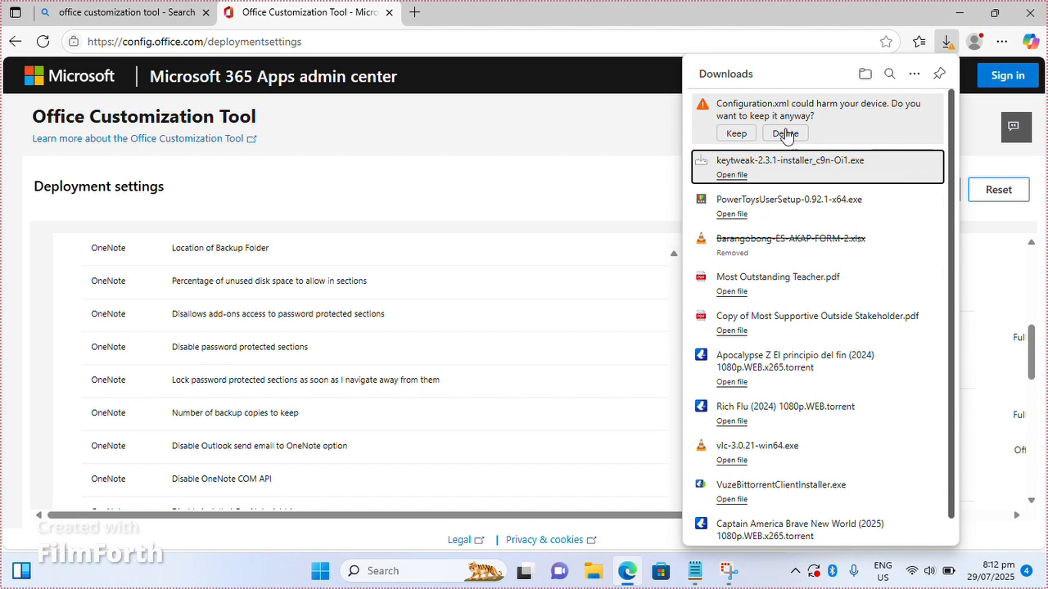
pyautogui.click(736, 134)
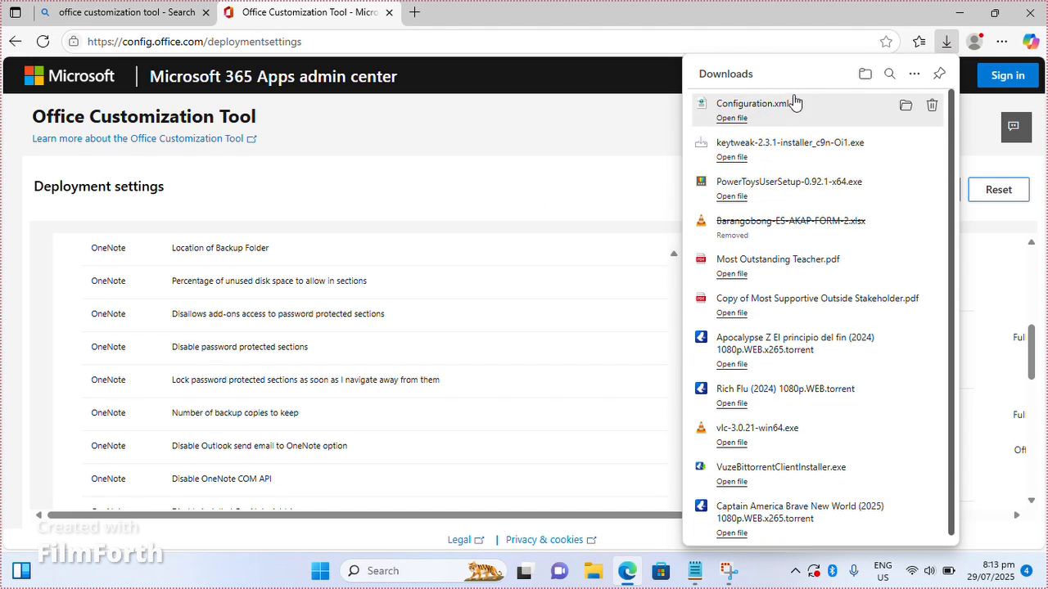
pyautogui.click(906, 108)
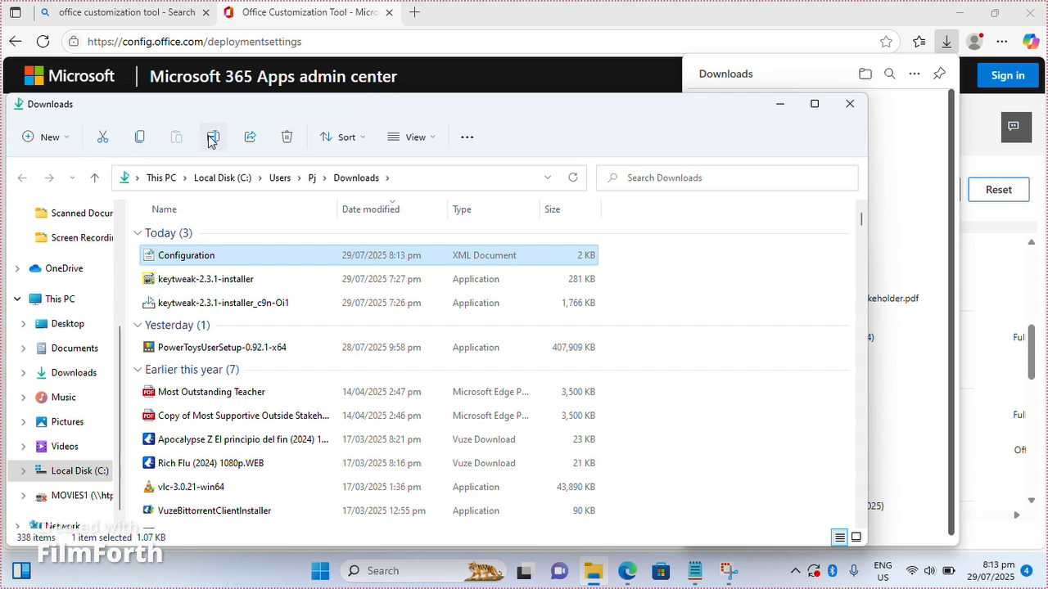
# Create a folder named Office Installer in Downloads
pyautogui.click(49, 141)
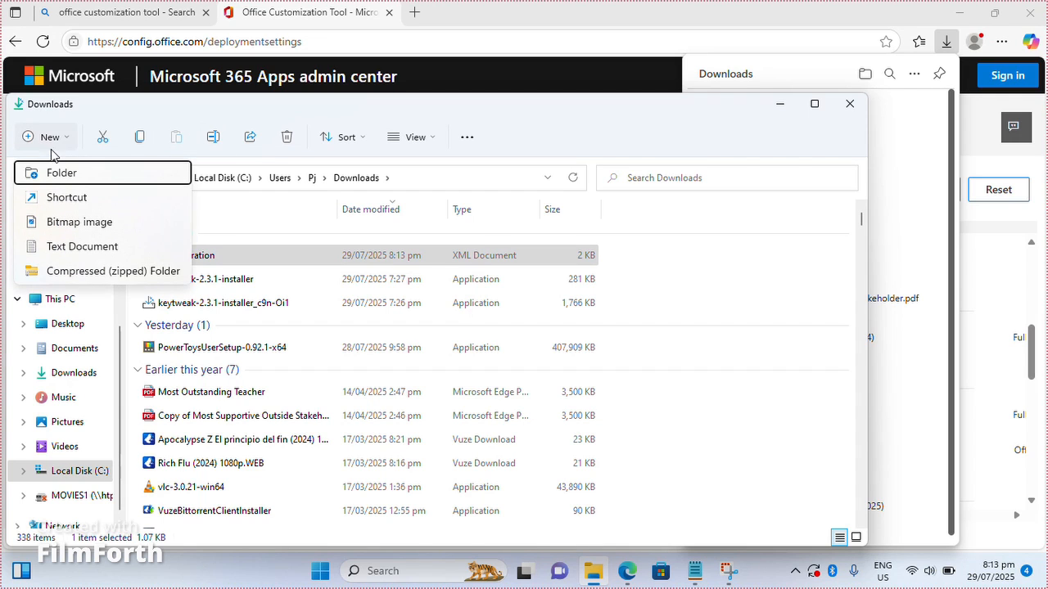
pyautogui.click(66, 174)
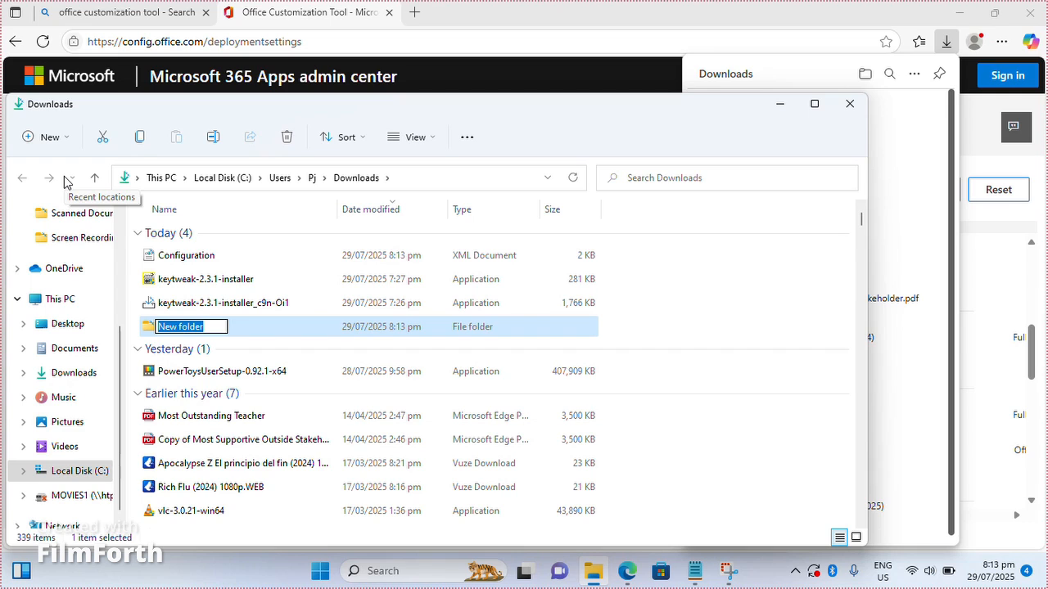
pyautogui.write('Office Installer')
pyautogui.press('Return')
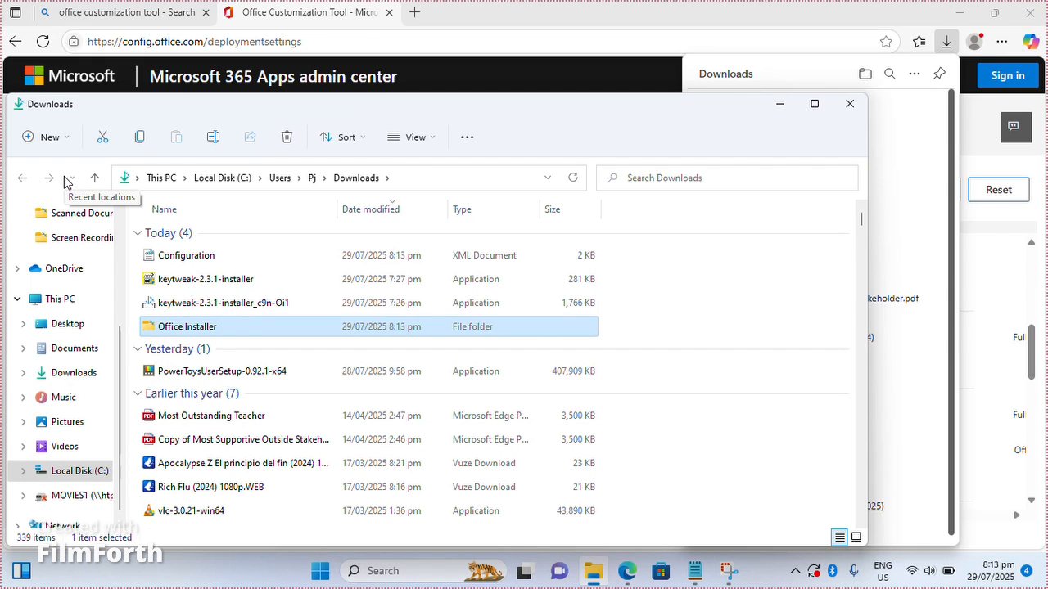
# Move the Configuration file into the Office Installer folder and open that folder to check it
pyautogui.moveTo(188, 261); pyautogui.dragTo(203, 332)
pyautogui.click(201, 305)
pyautogui.doubleClick(202, 305)
pyautogui.click(206, 235)
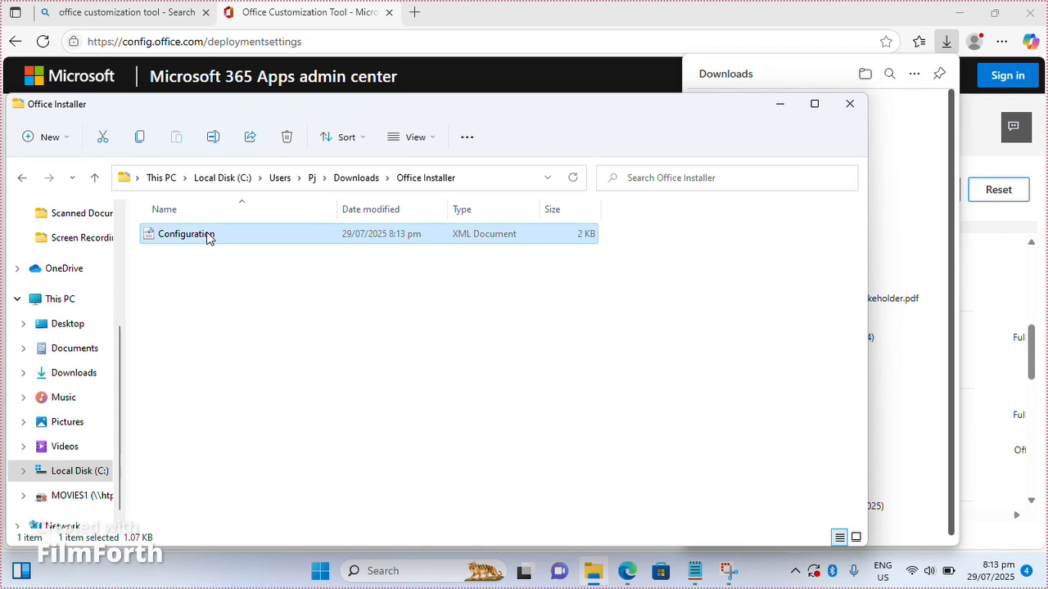
pyautogui.click(335, 332)
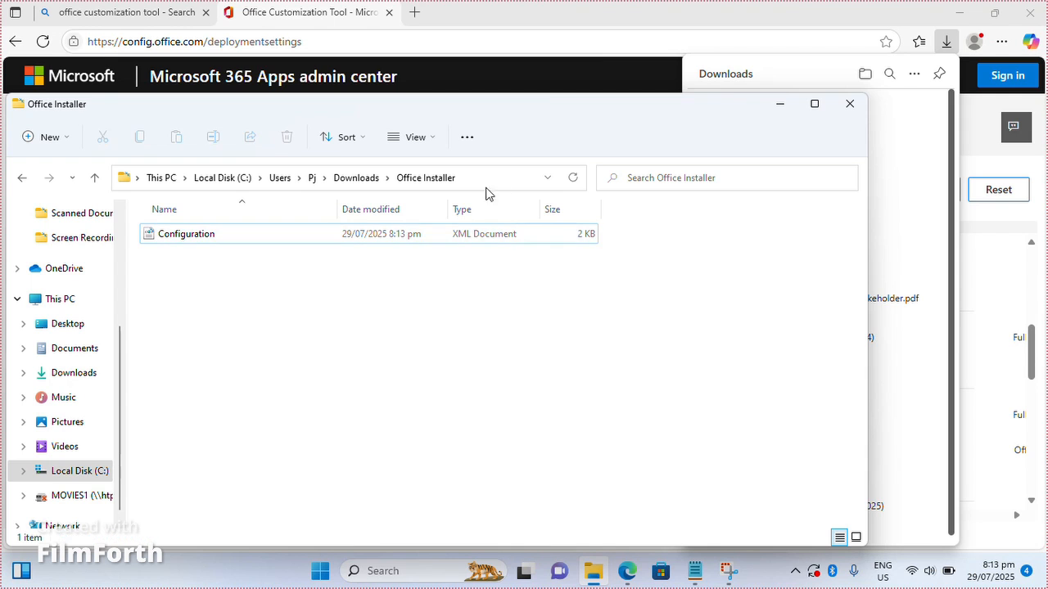
# Return to the browser and search the web for "office deployment tool"
pyautogui.click(663, 22)
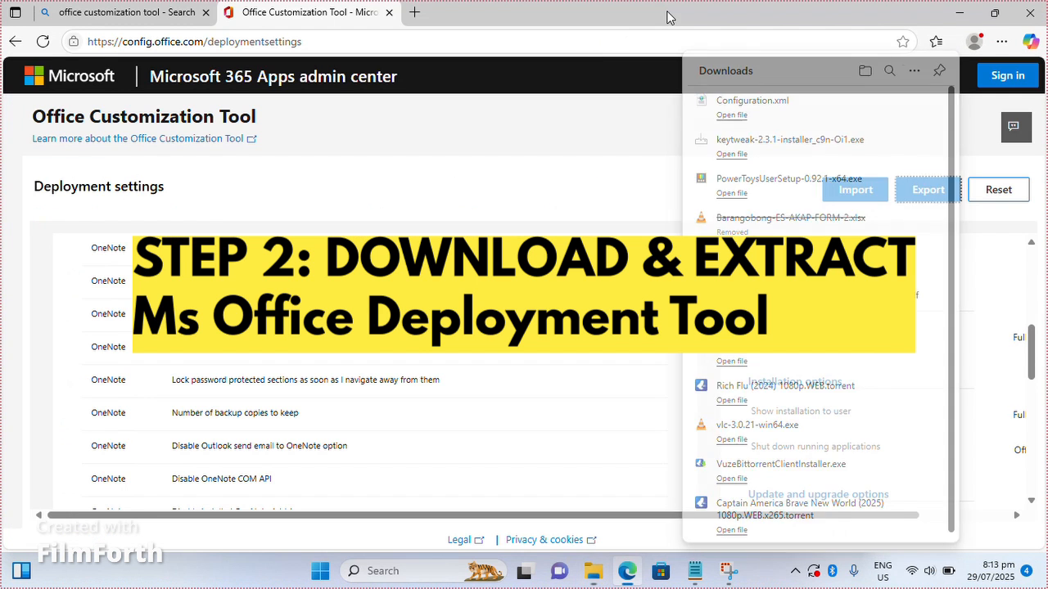
pyautogui.click(275, 40)
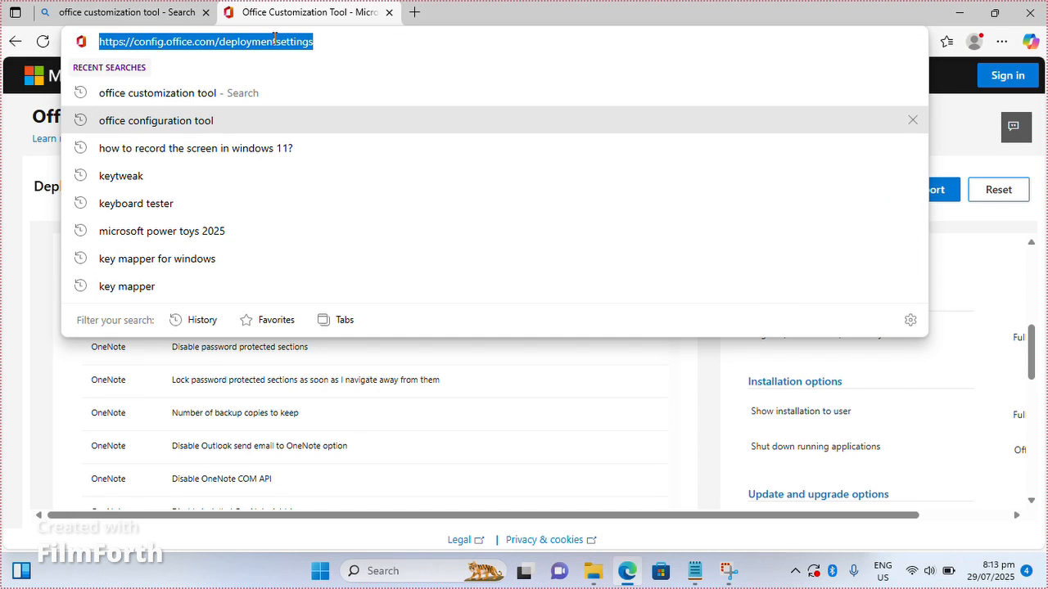
pyautogui.write('office dep')
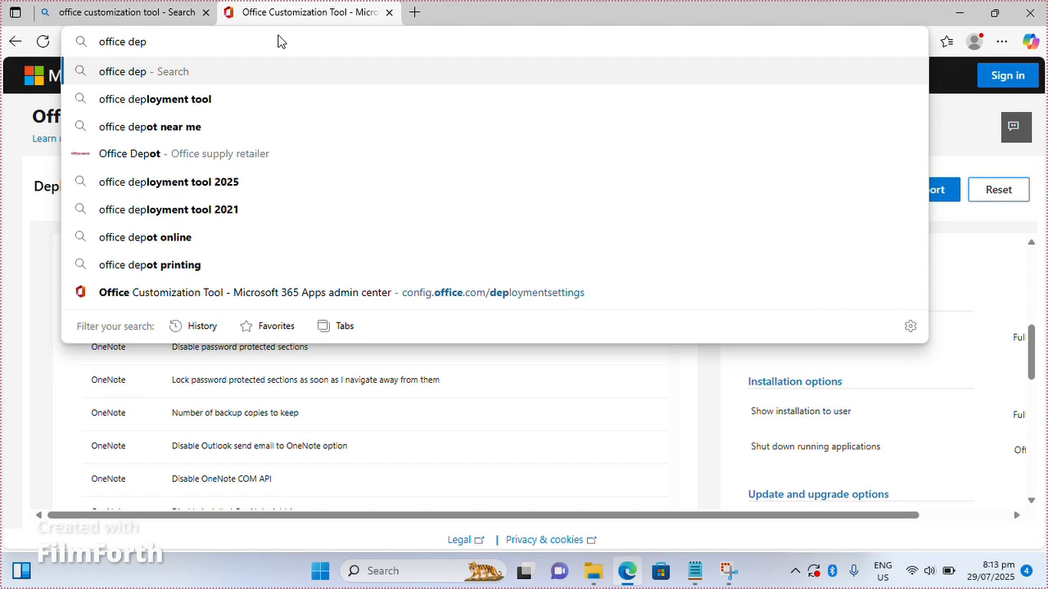
pyautogui.write('loy')
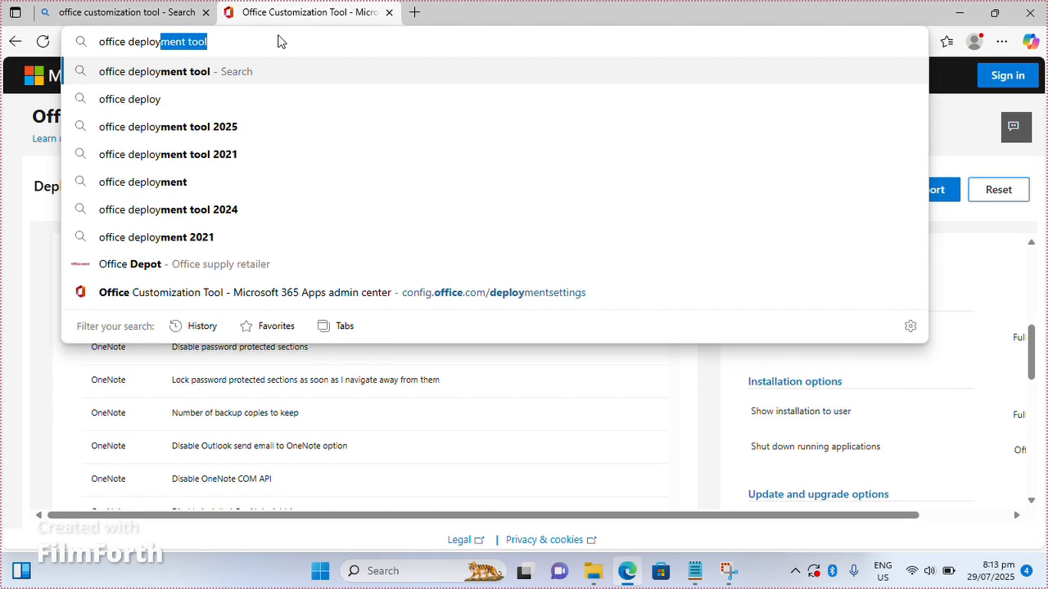
pyautogui.press('Return')
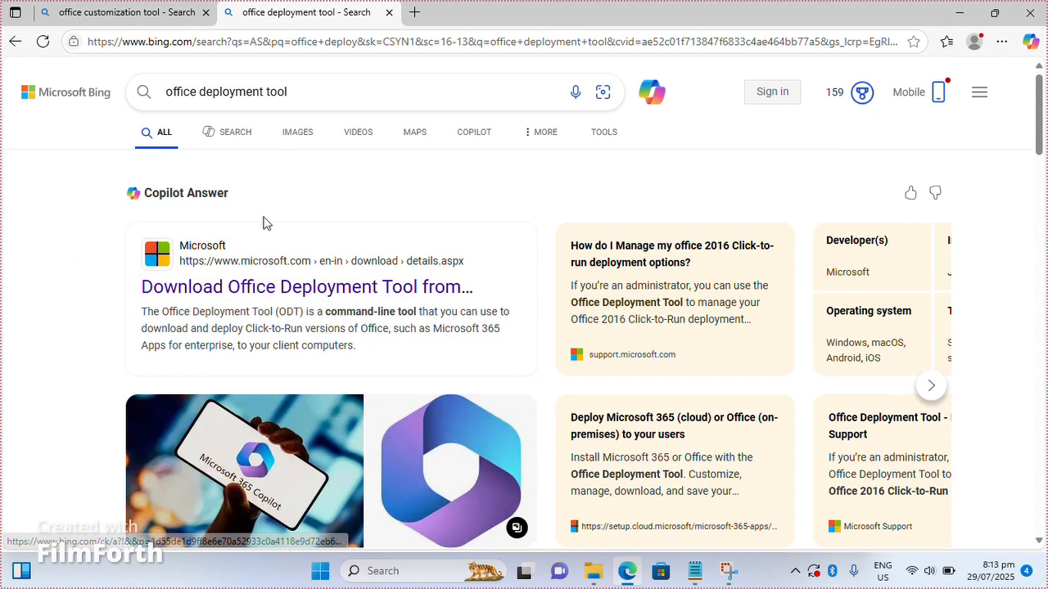
# Download the Office Deployment Tool in English from Microsoft's download page and show the downloaded file in its folder
pyautogui.click(210, 286)
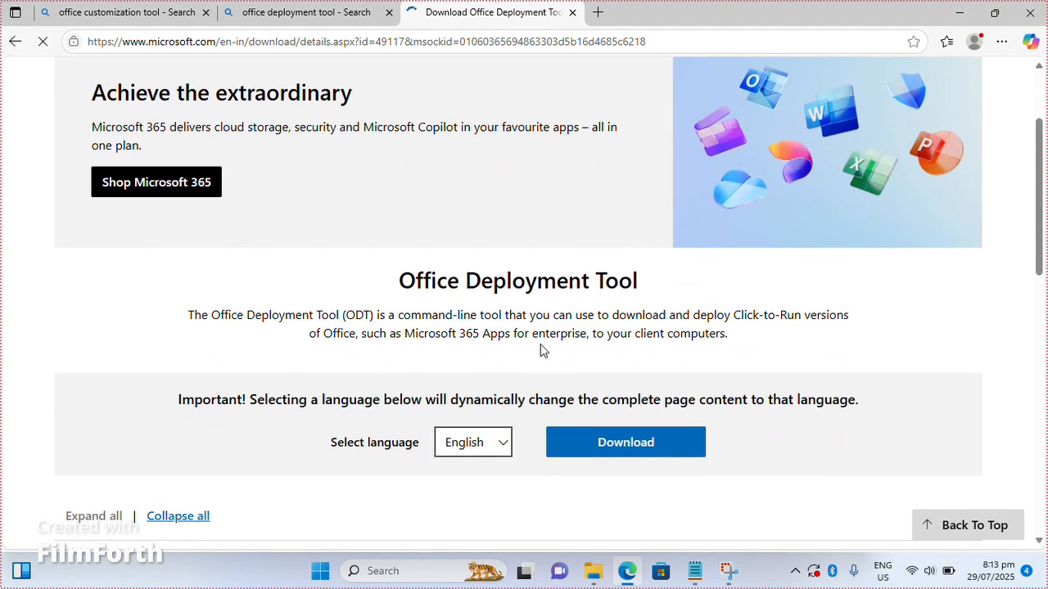
pyautogui.click(657, 442)
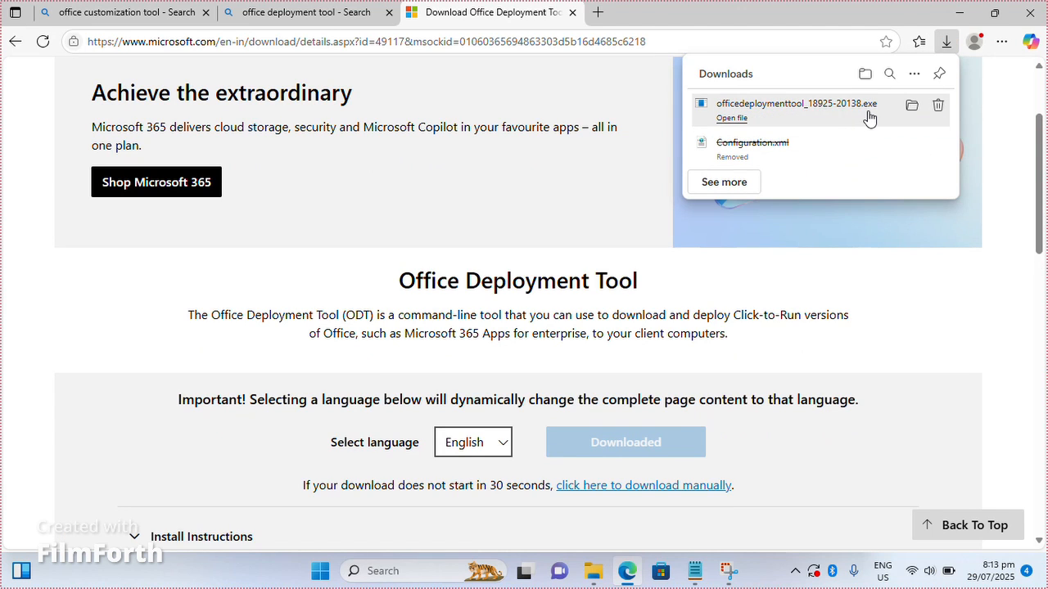
pyautogui.click(911, 105)
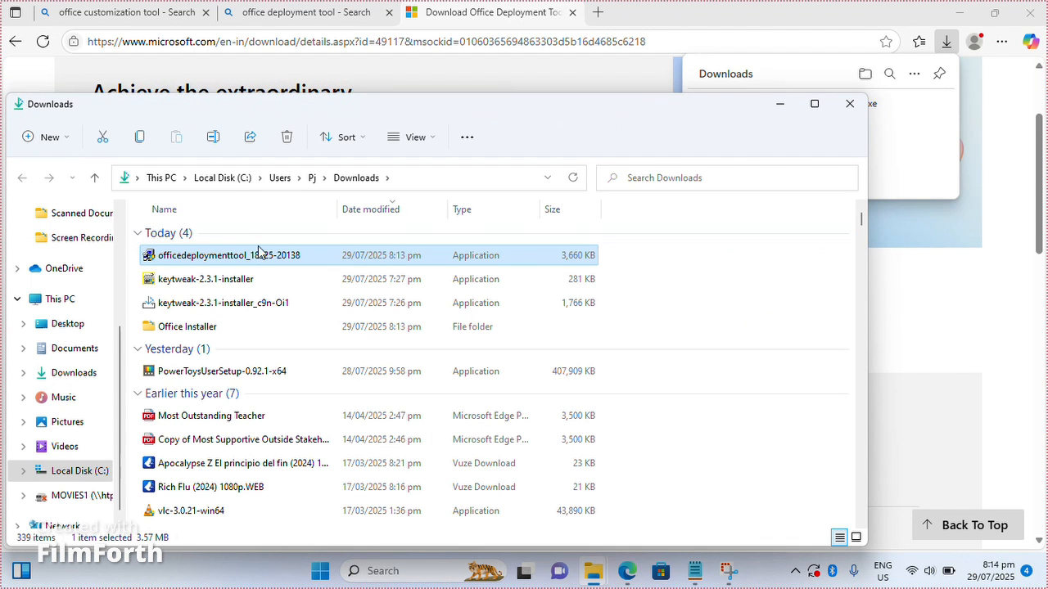
pyautogui.rightClick(234, 260)
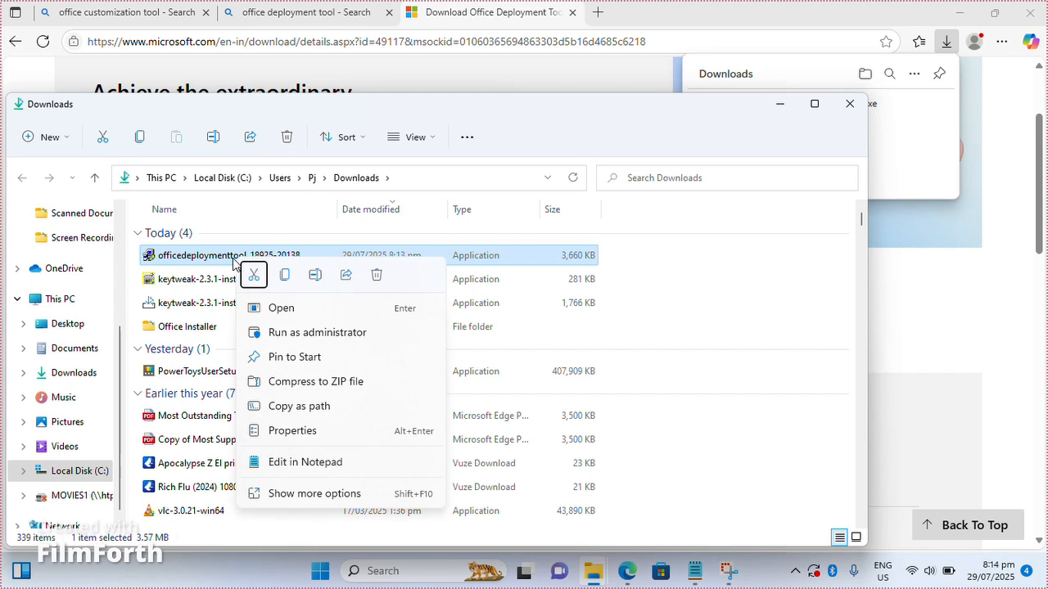
pyautogui.click(317, 333)
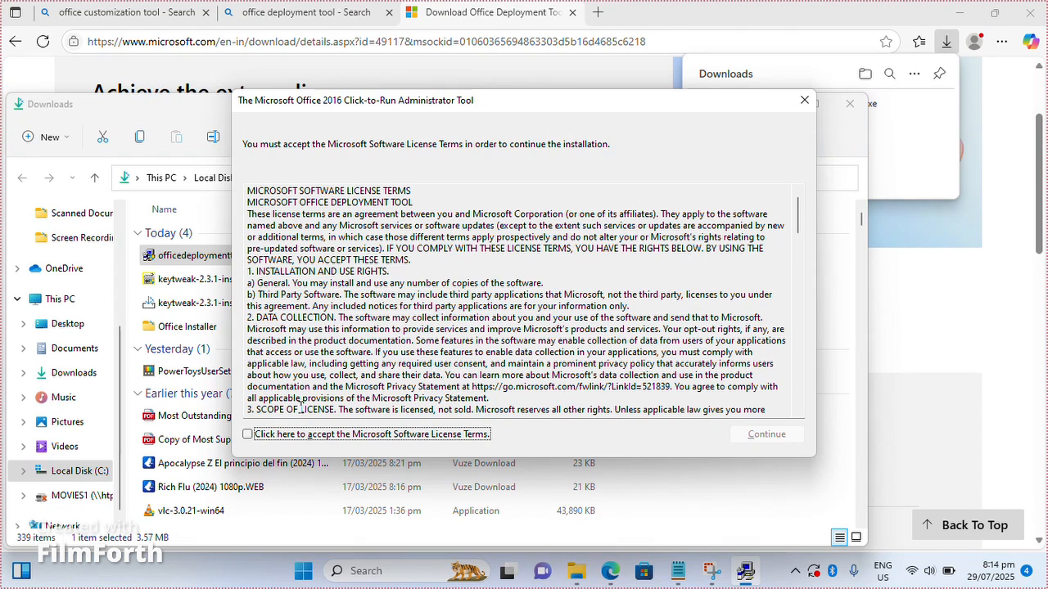
pyautogui.click(248, 435)
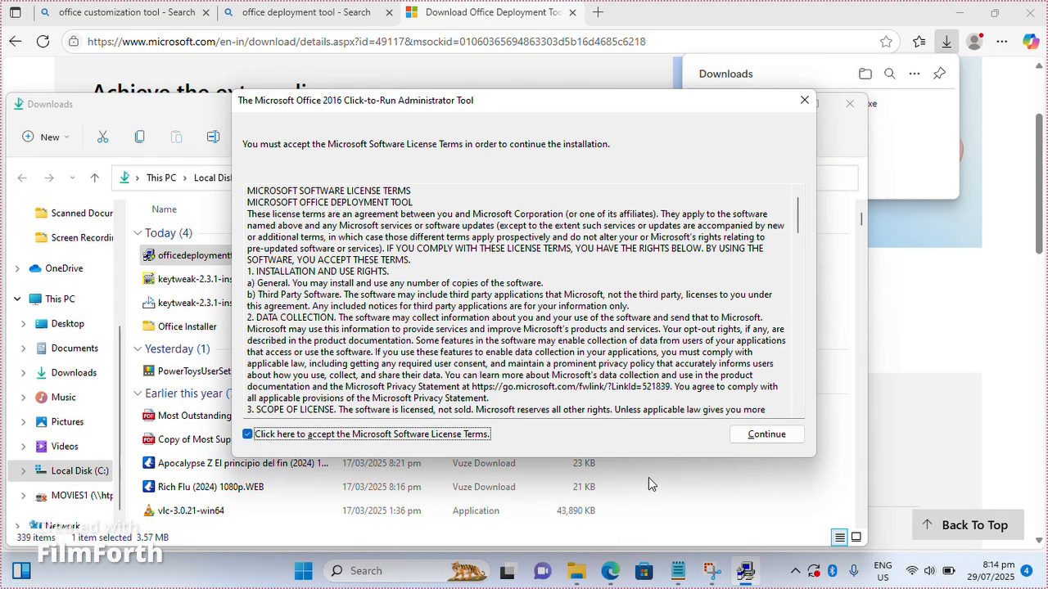
pyautogui.click(745, 438)
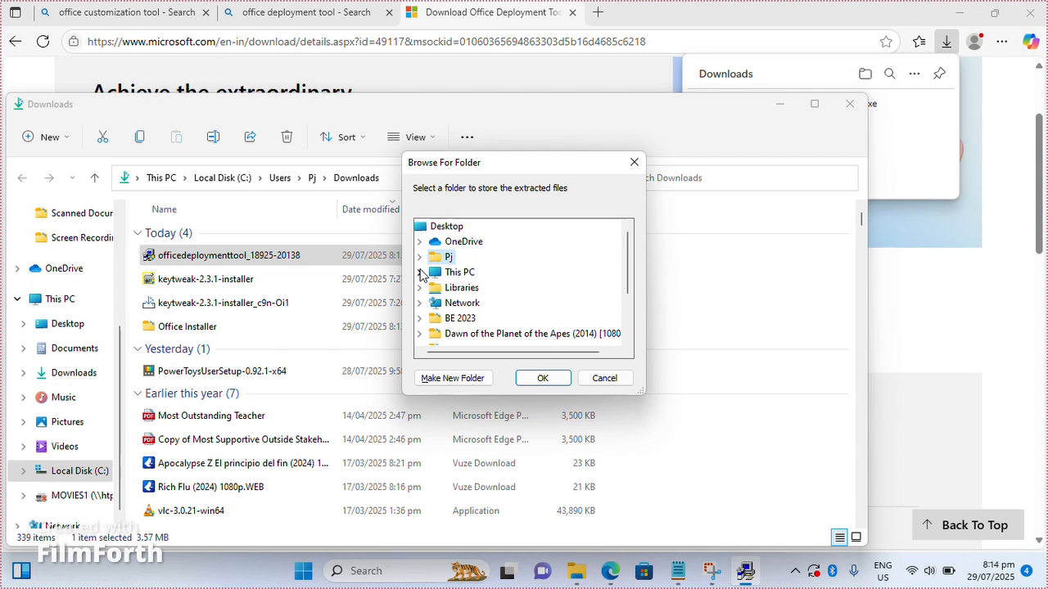
# Extract the deployment tool files into the Office Installer folder inside Downloads and close the extraction message
pyautogui.click(420, 273)
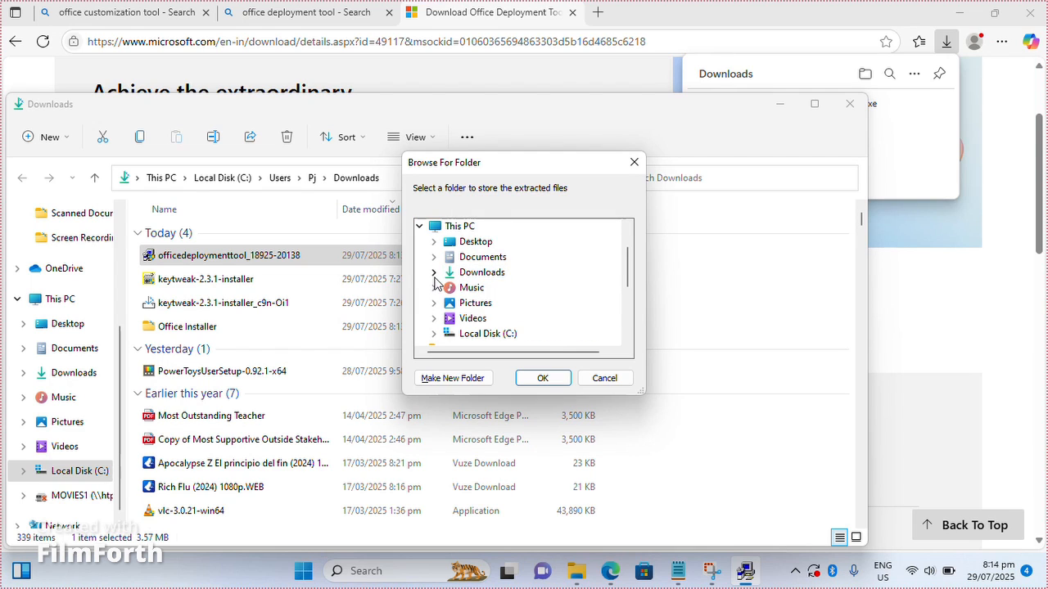
pyautogui.click(435, 276)
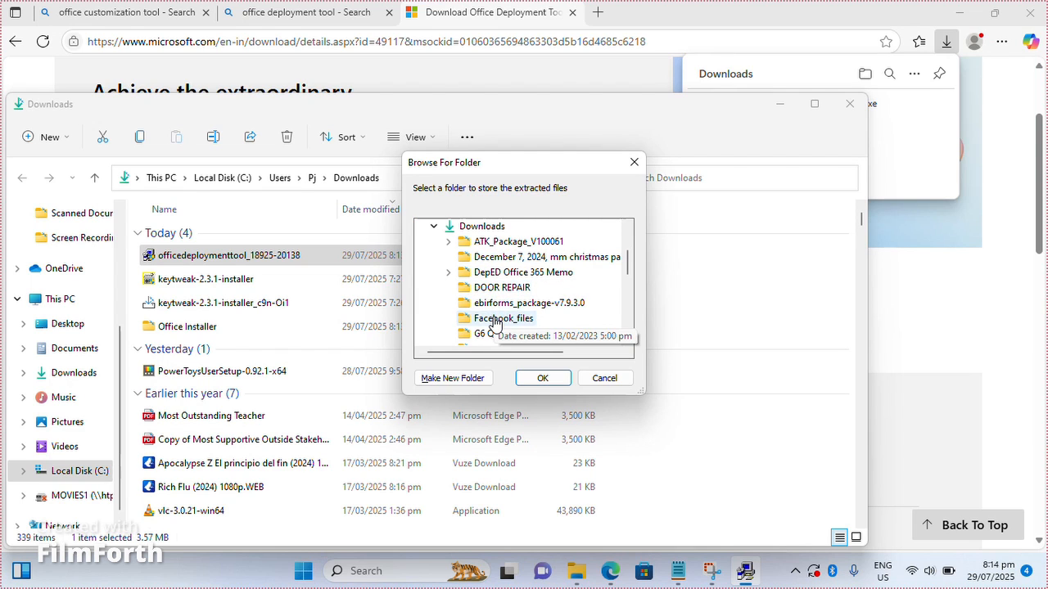
pyautogui.scroll(-1, 494, 323)
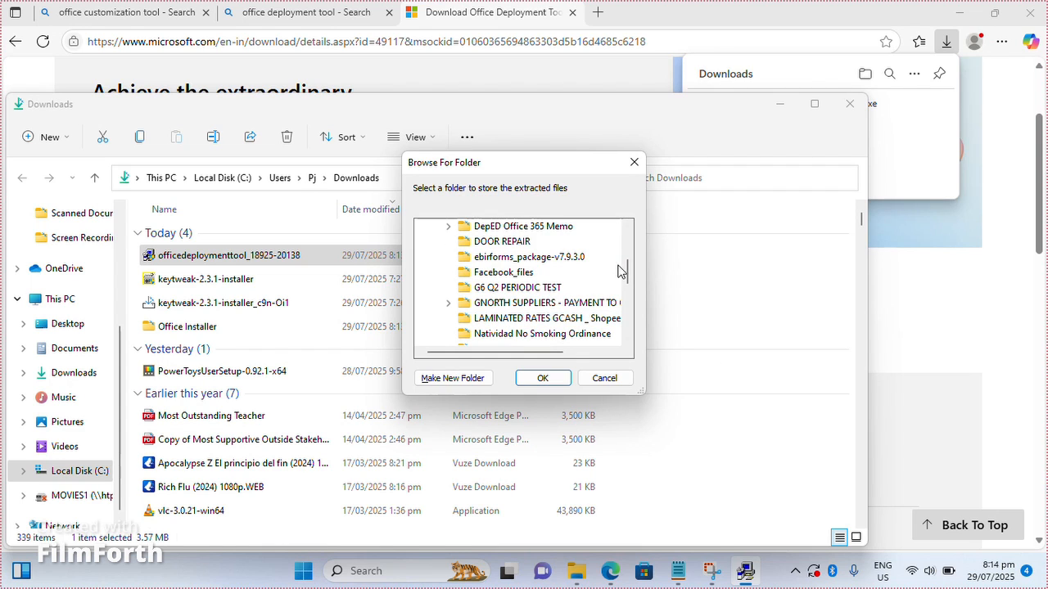
pyautogui.moveTo(631, 268); pyautogui.dragTo(542, 281)
pyautogui.click(519, 259)
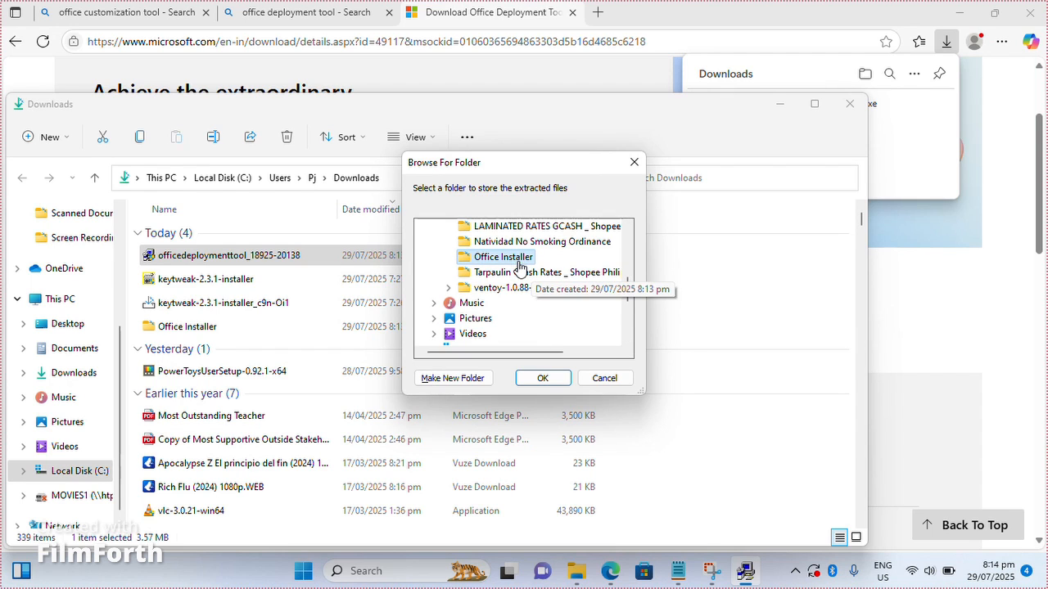
pyautogui.click(545, 378)
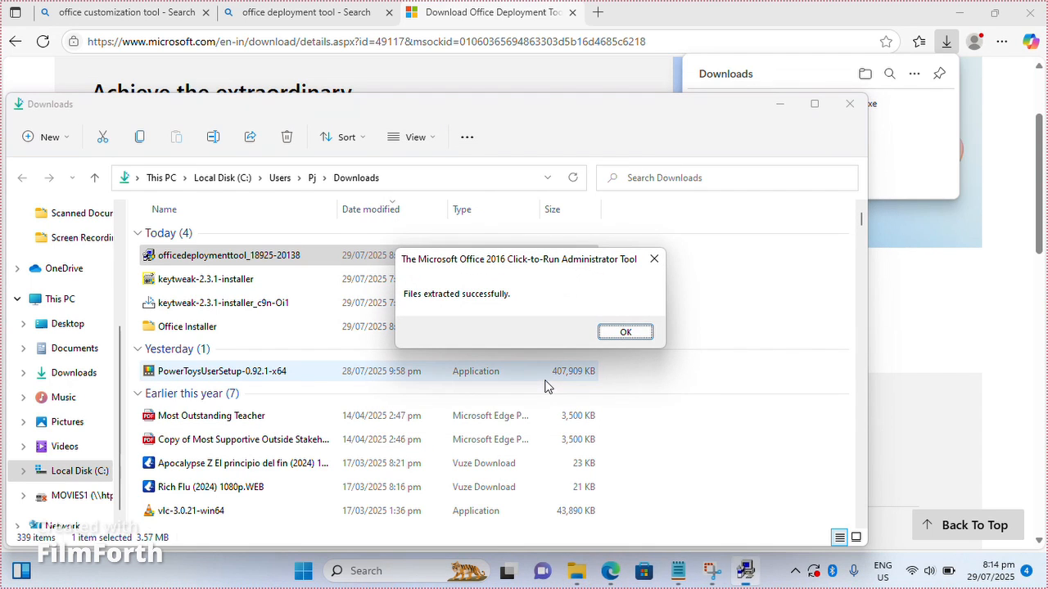
pyautogui.click(626, 333)
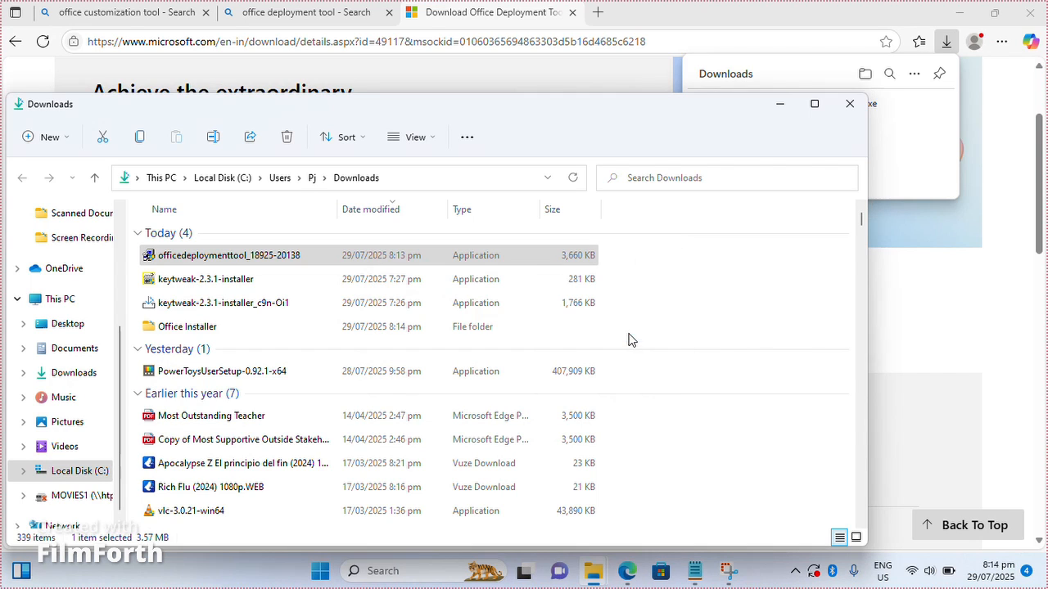
# Open the Office Installer folder in Downloads and check the Configuration, configuration-Office365-x64 and setup files
pyautogui.scroll(1, 93, 319)
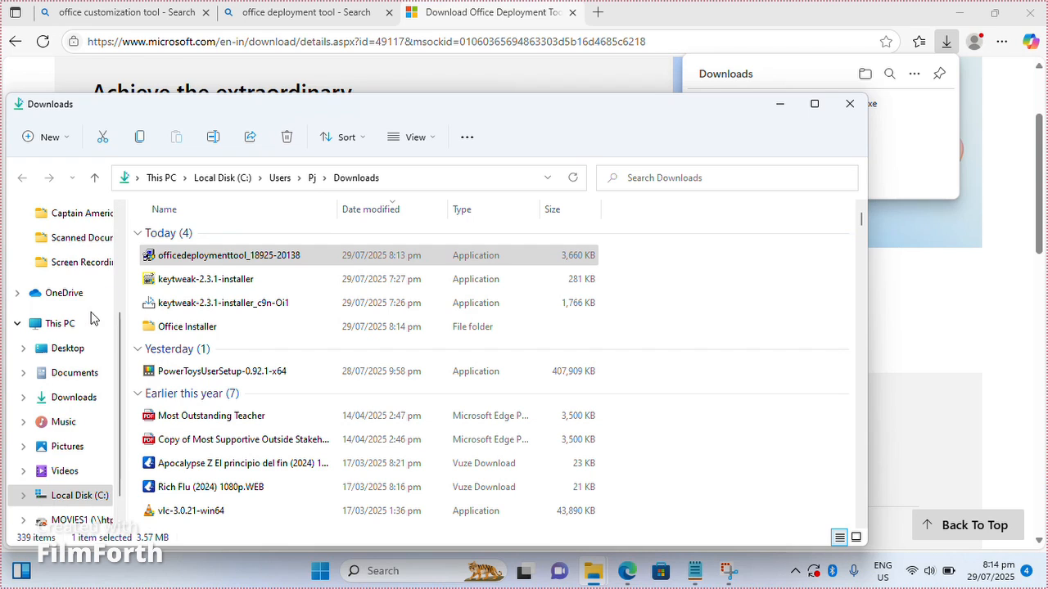
pyautogui.click(74, 397)
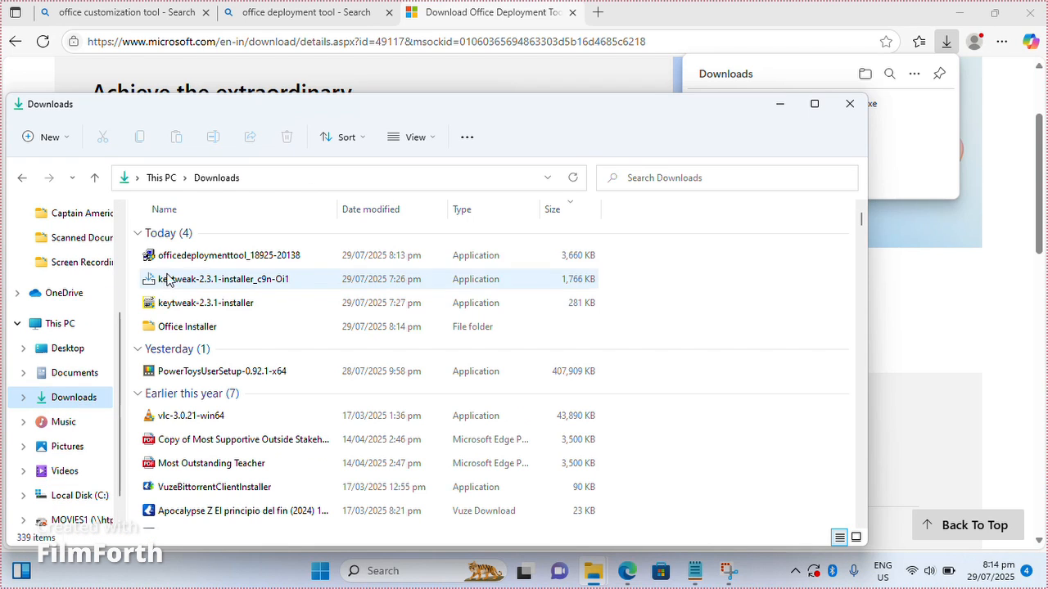
pyautogui.doubleClick(189, 329)
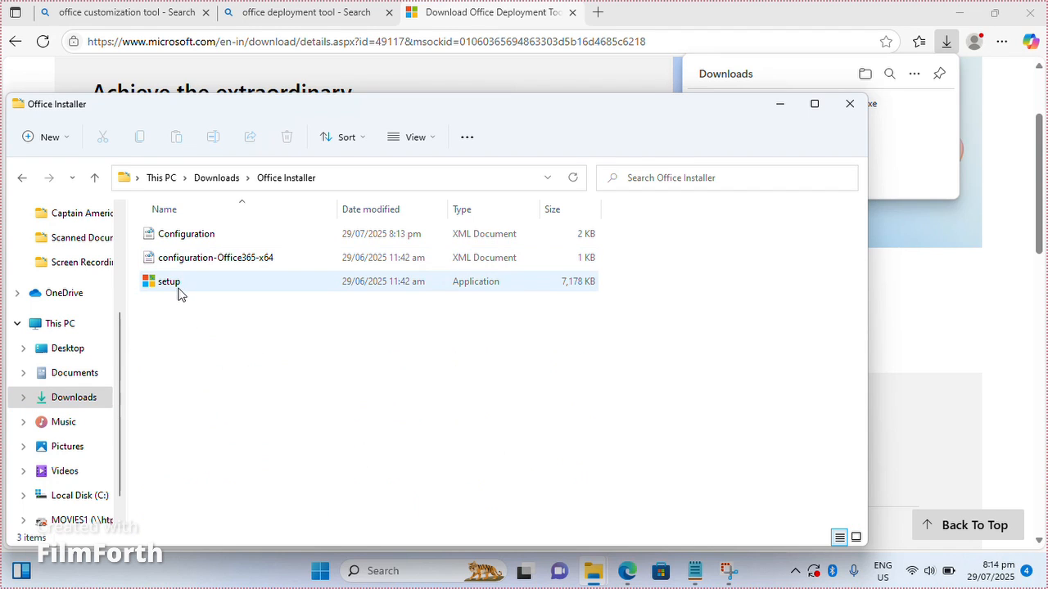
pyautogui.click(181, 293)
pyautogui.click(237, 262)
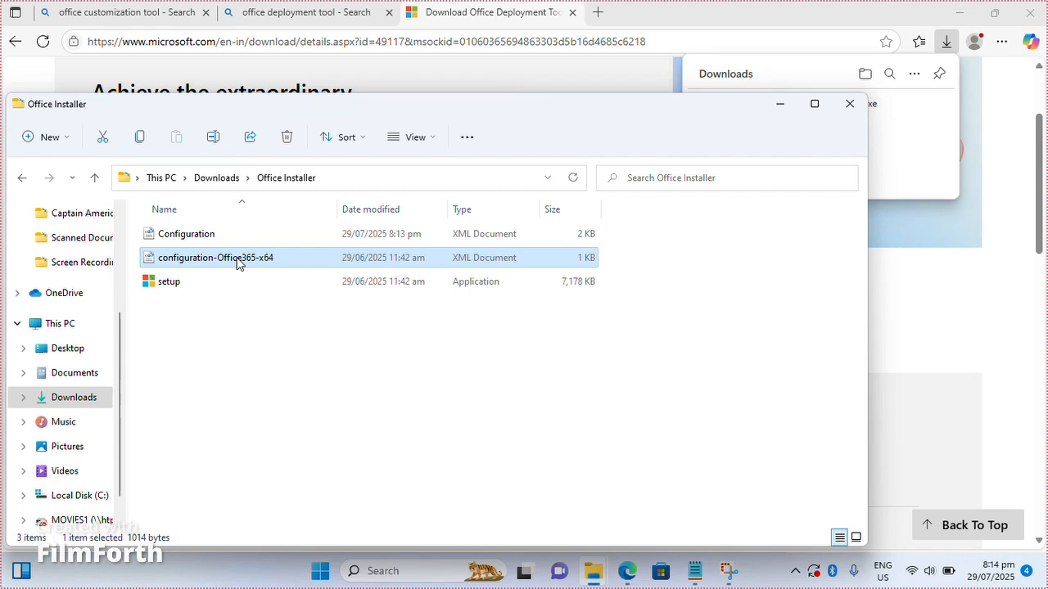
pyautogui.click(201, 236)
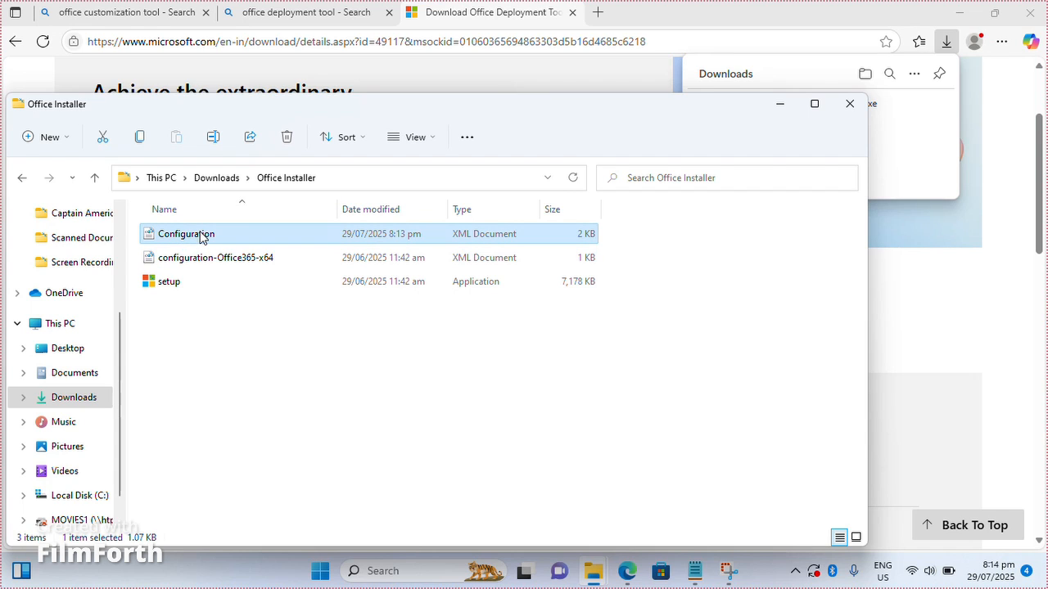
pyautogui.click(188, 264)
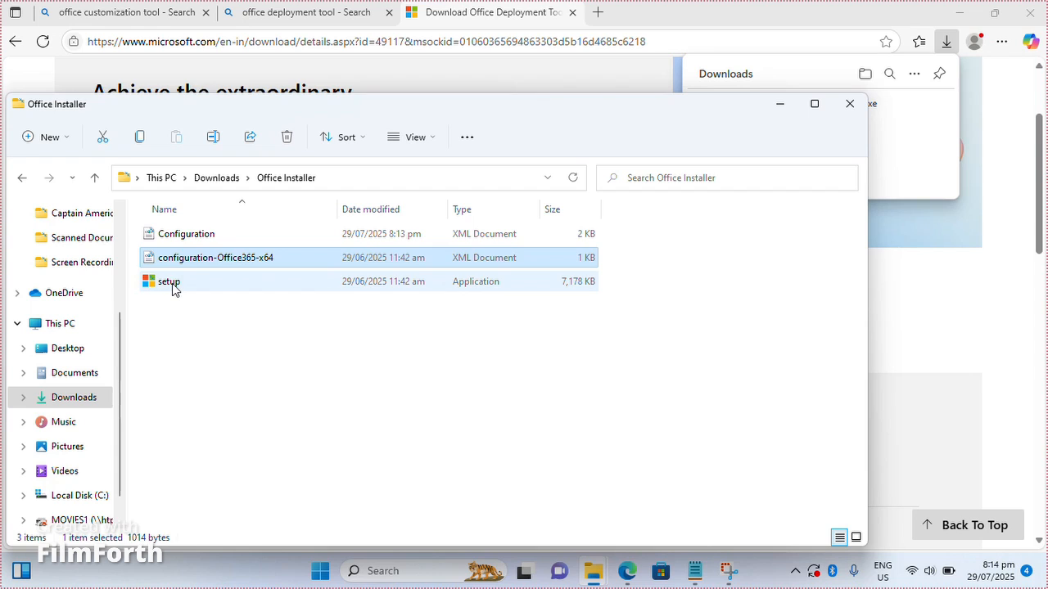
pyautogui.click(172, 283)
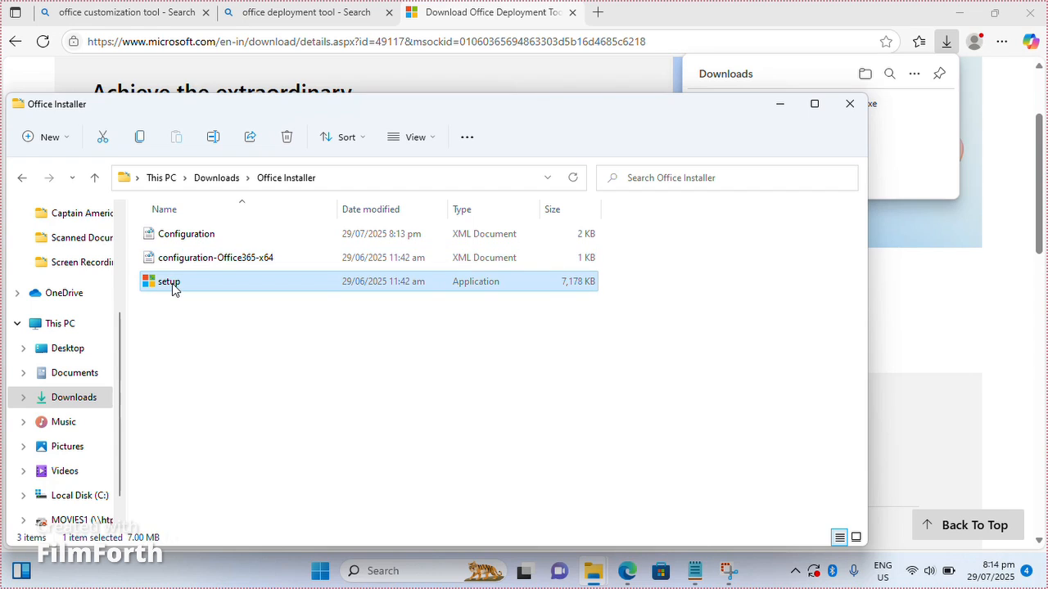
# Delete the configuration-Office365-x64 file from the Office Installer folder
pyautogui.click(249, 257)
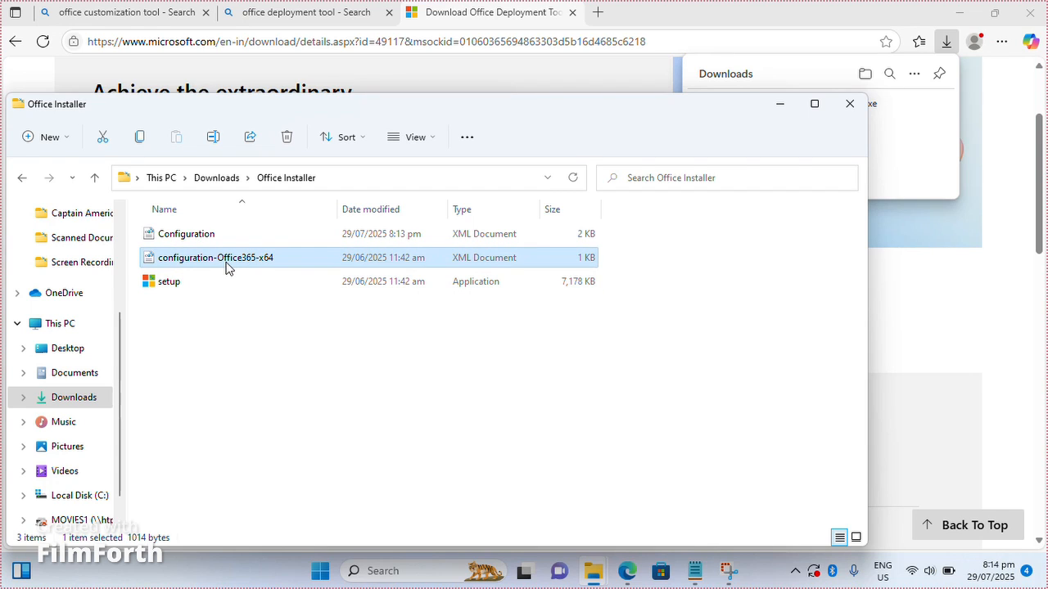
pyautogui.rightClick(214, 264)
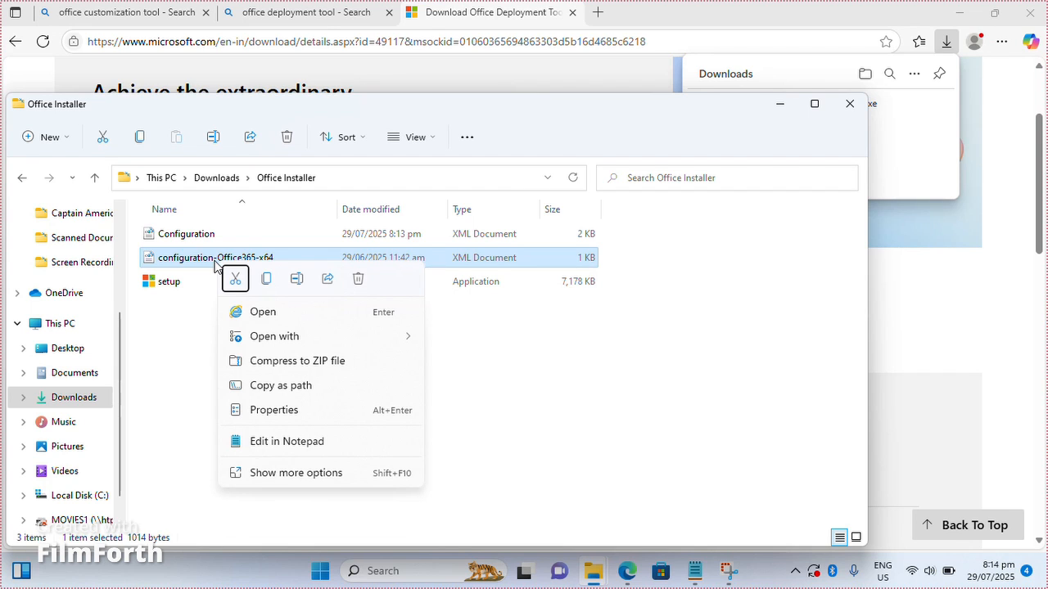
pyautogui.click(359, 279)
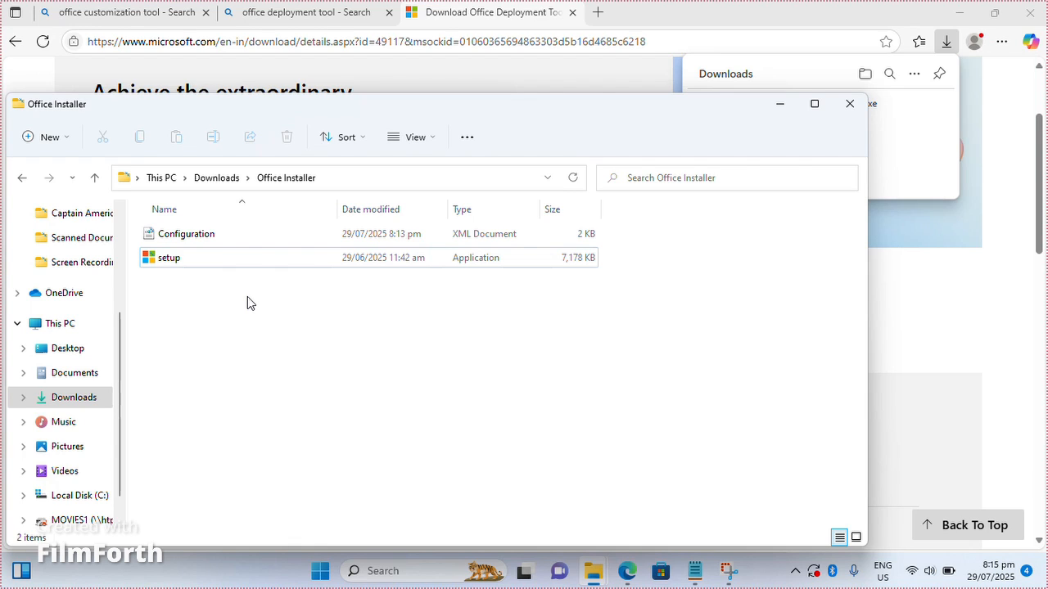
# Find Command Prompt with the search term cmd, run it as administrator and move its window clear of the folder's title bar
pyautogui.click(320, 572)
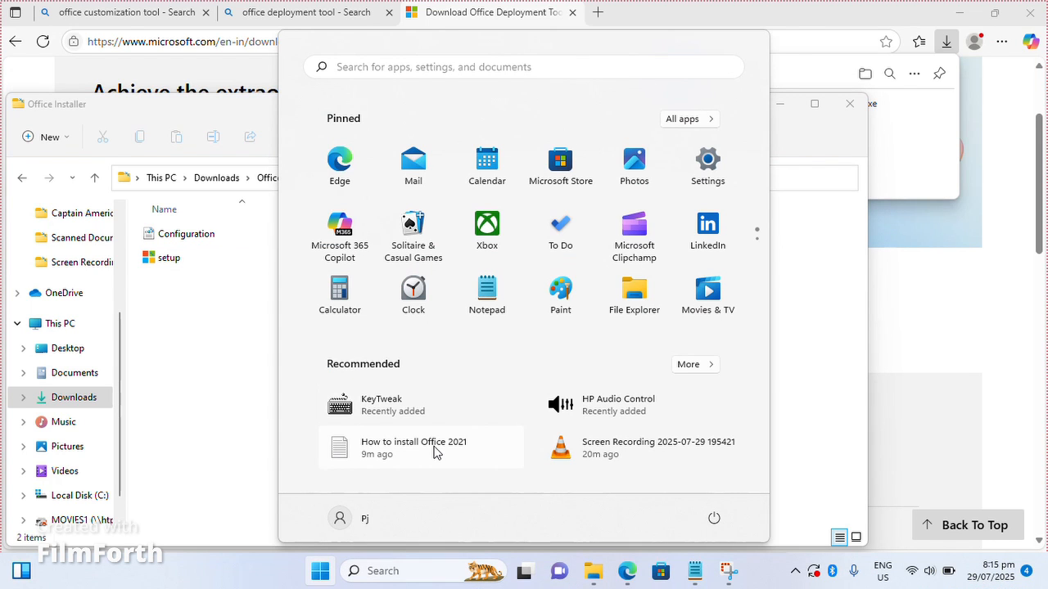
pyautogui.write('cmd')
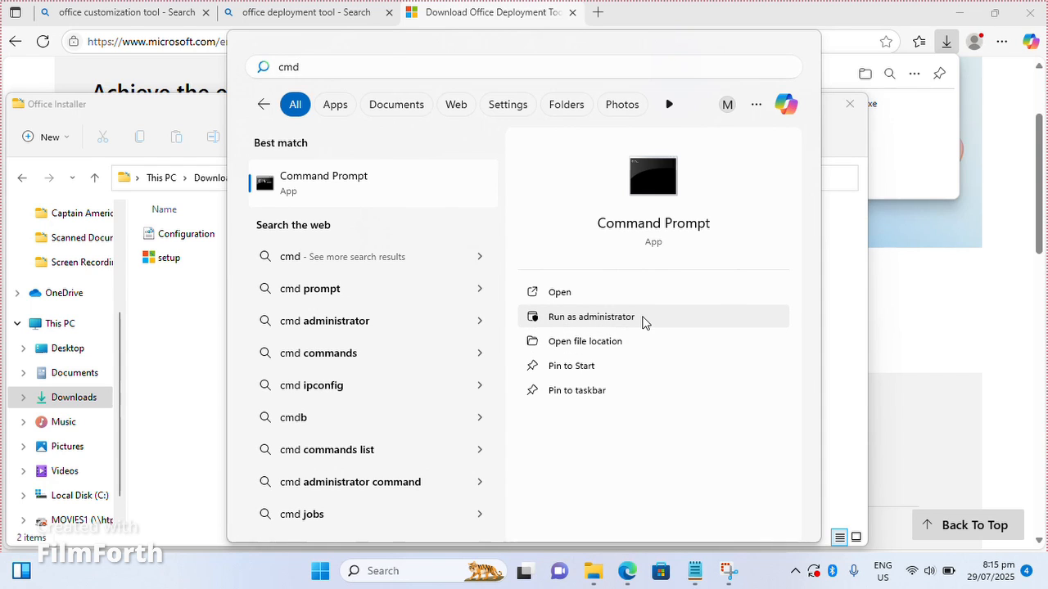
pyautogui.click(605, 323)
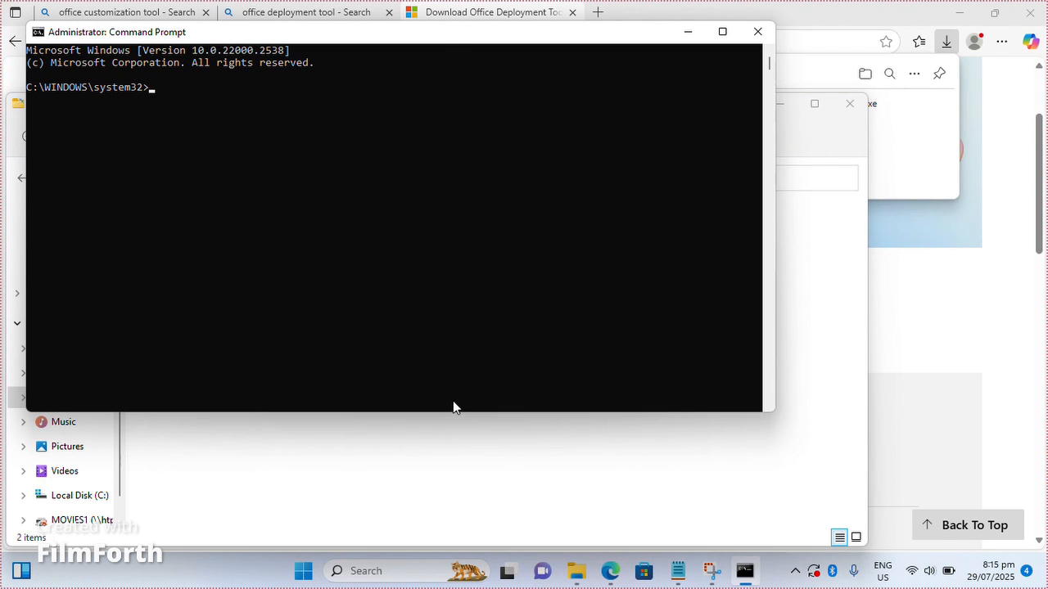
pyautogui.moveTo(393, 34); pyautogui.dragTo(537, 163)
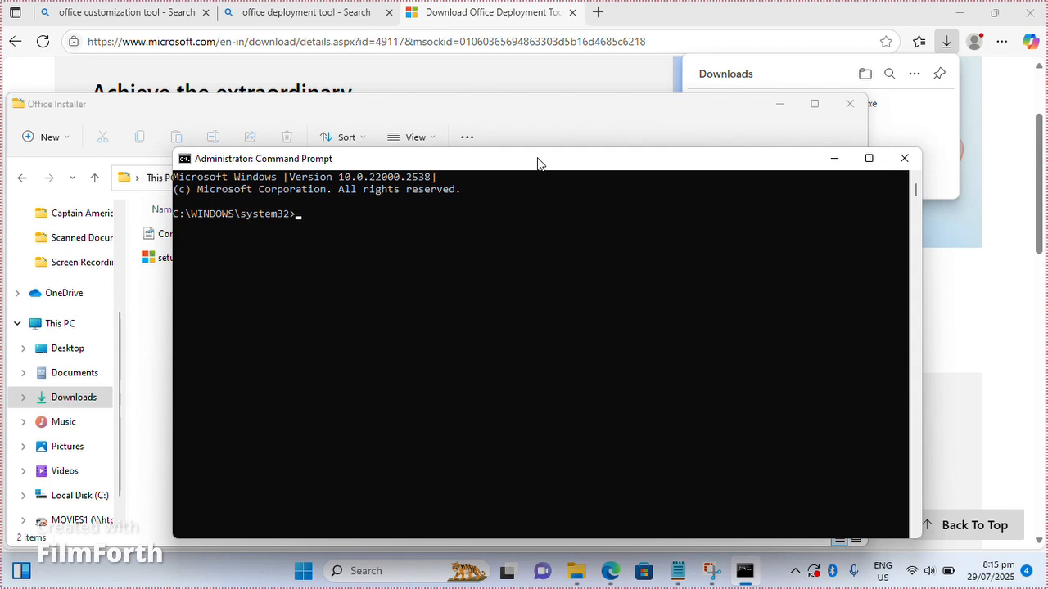
# Copy the Office Installer folder's full path and change the Command Prompt directory to it with the cd command
pyautogui.click(522, 107)
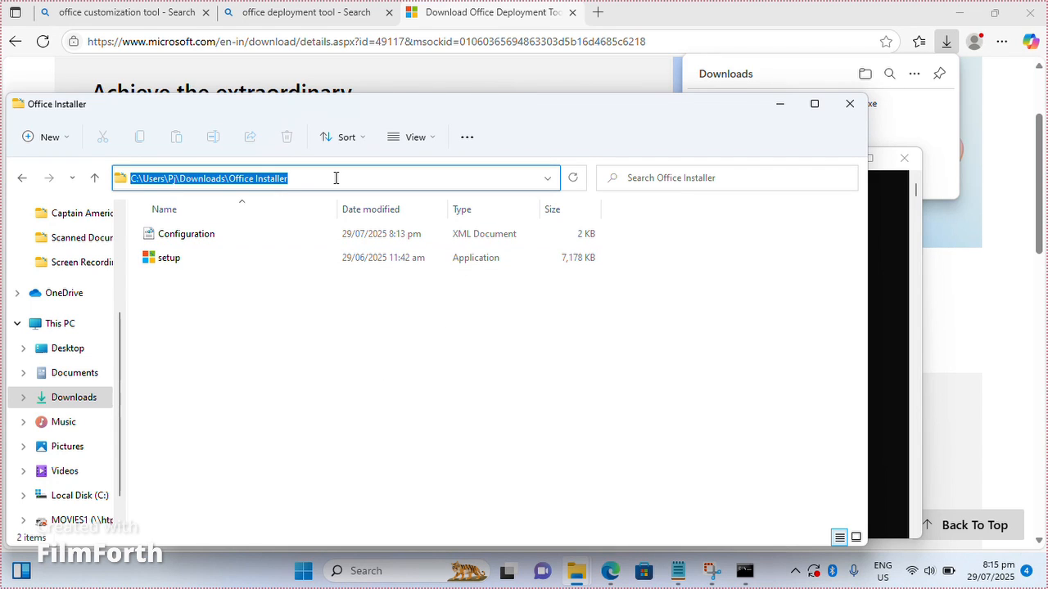
pyautogui.hotkey('ctrl', 'c')
pyautogui.rightClick(216, 182)
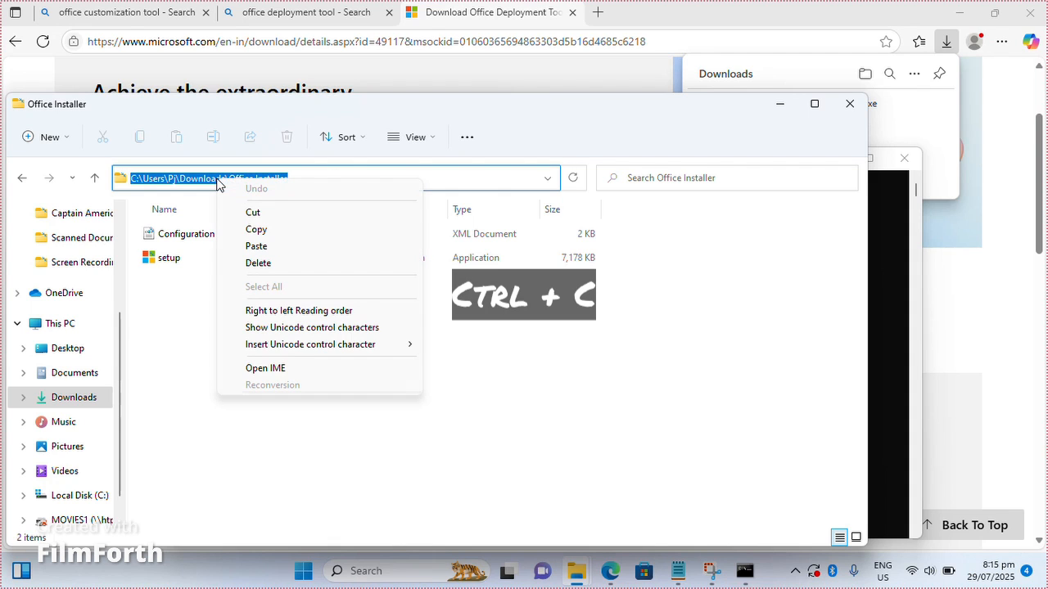
pyautogui.click(257, 230)
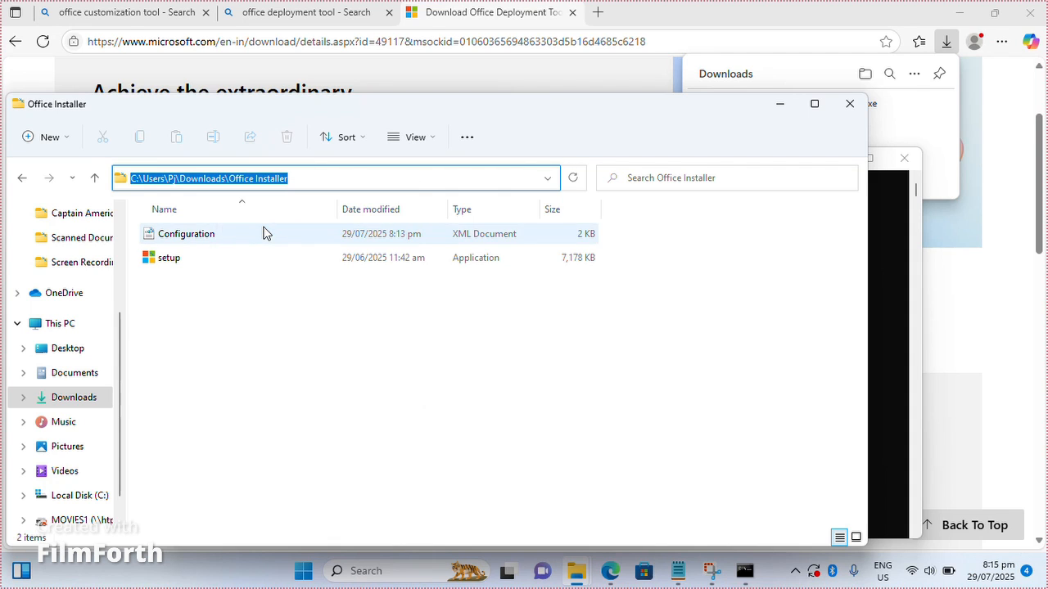
pyautogui.click(743, 572)
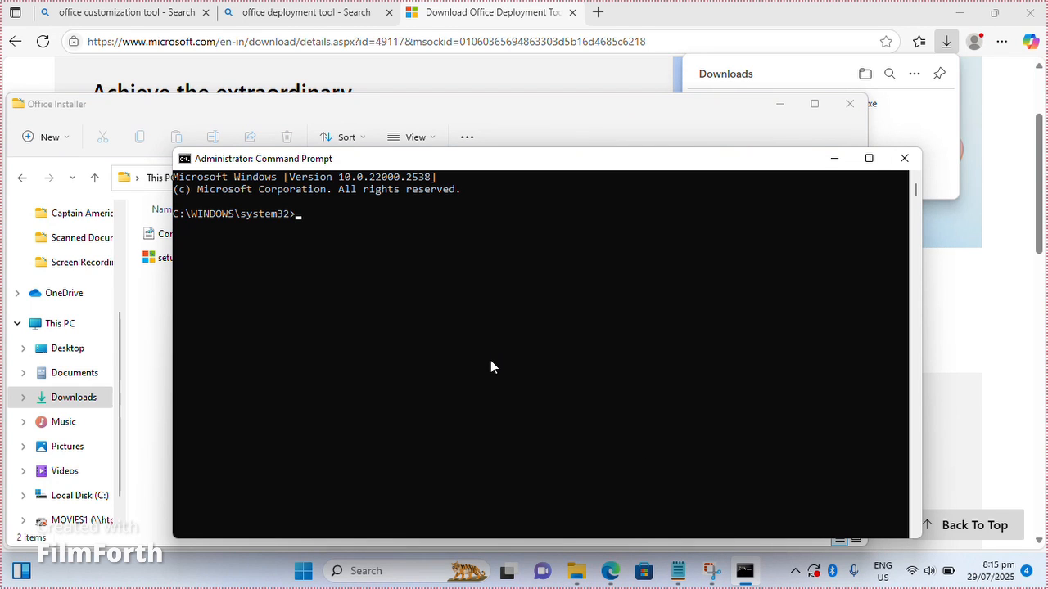
pyautogui.write('cd')
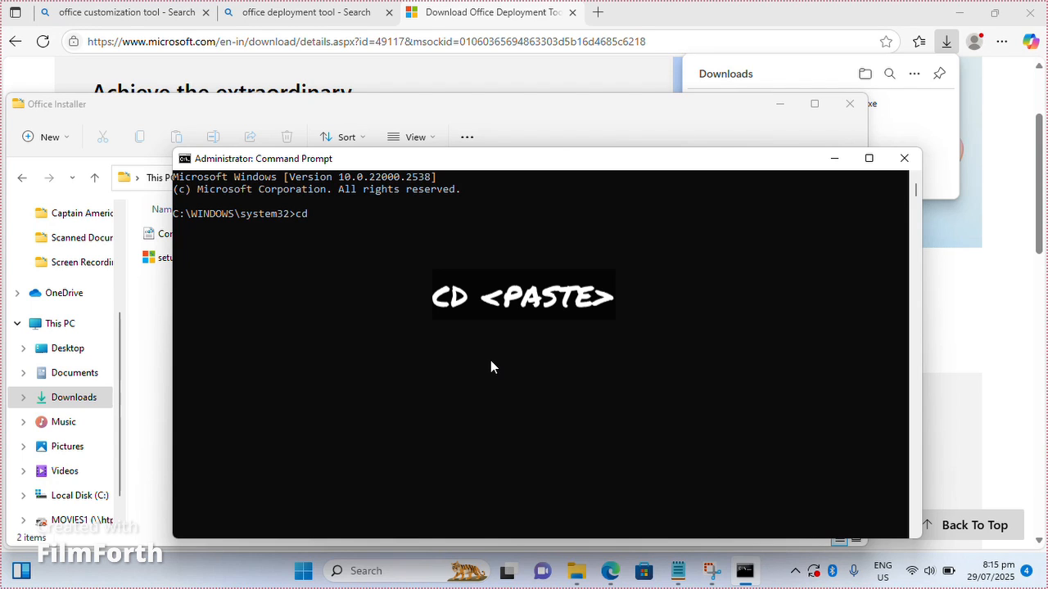
pyautogui.hotkey('ctrl', 'v')
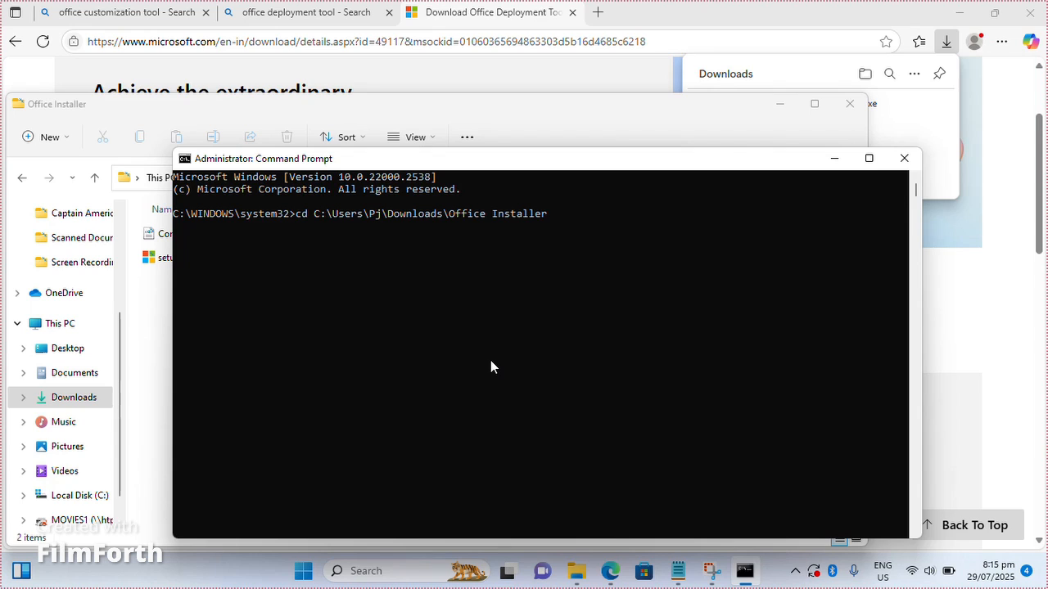
pyautogui.press('Return')
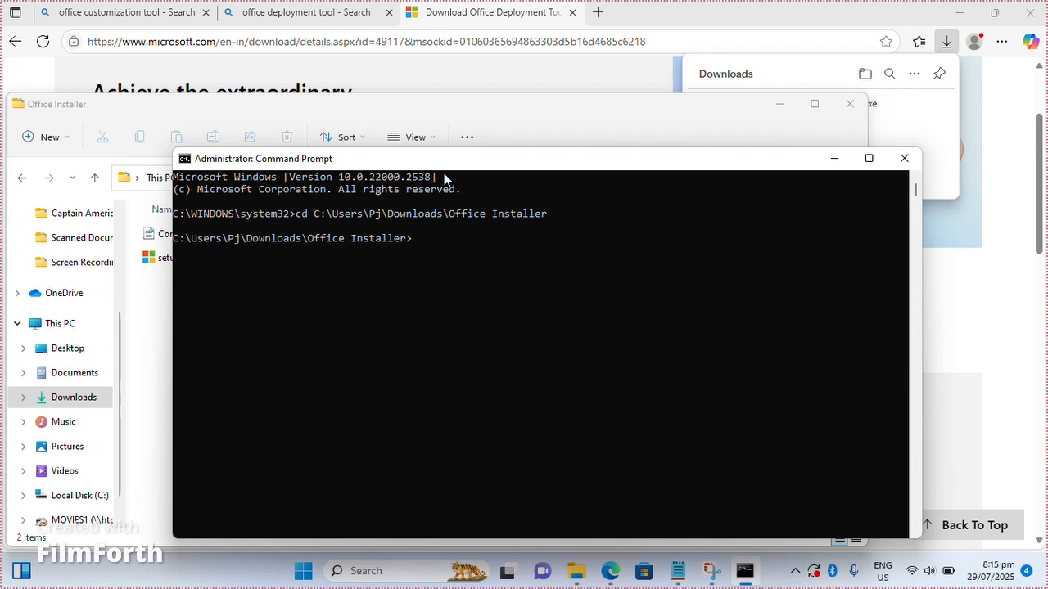
# Move the Command Prompt window aside to reveal the folder's files and run setup.exe Configuration.xml /Configure to start the Office installation
pyautogui.moveTo(442, 159); pyautogui.dragTo(568, 147)
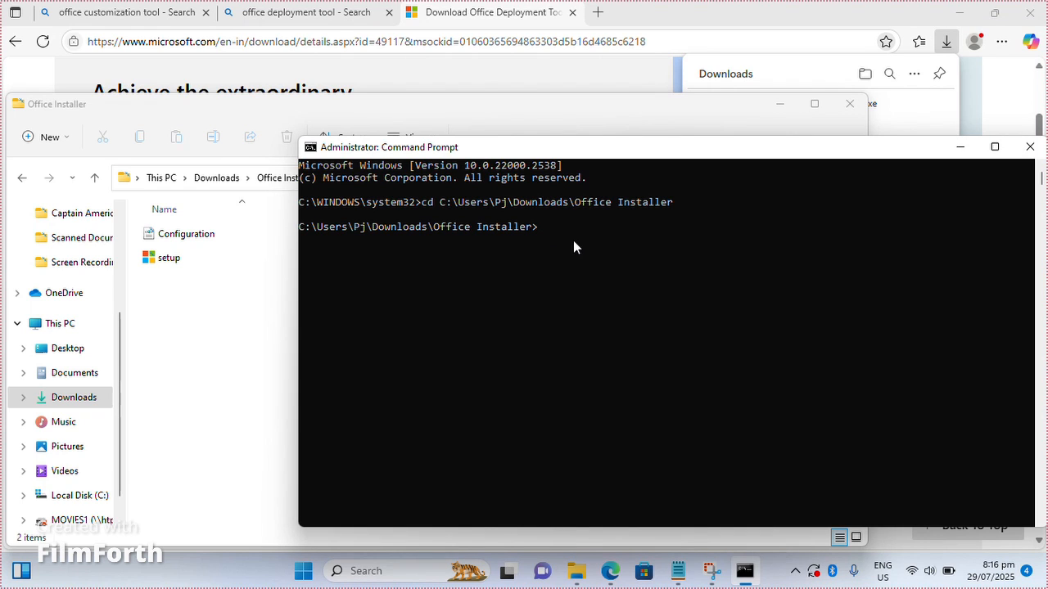
pyautogui.press('BackSpace')
pyautogui.write('.ex')
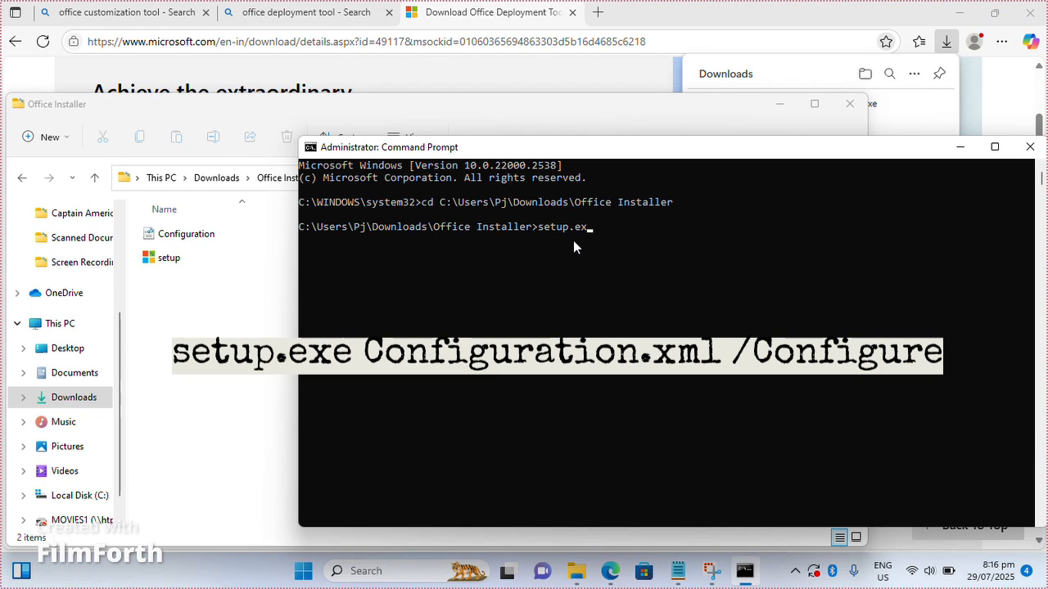
pyautogui.write('e Configuratio')
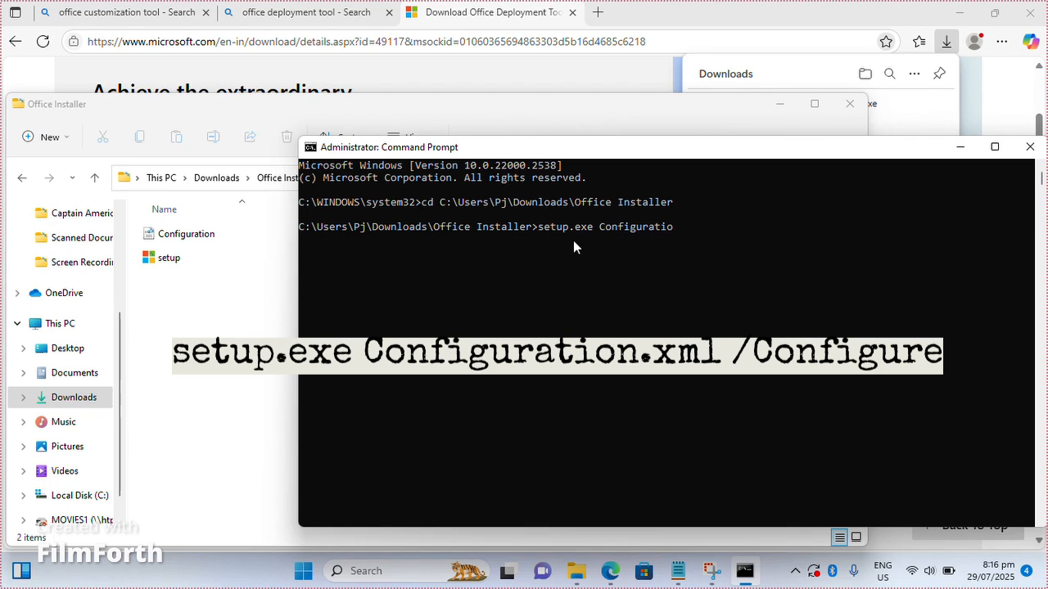
pyautogui.write('n.xml /Configure')
pyautogui.press('Return')
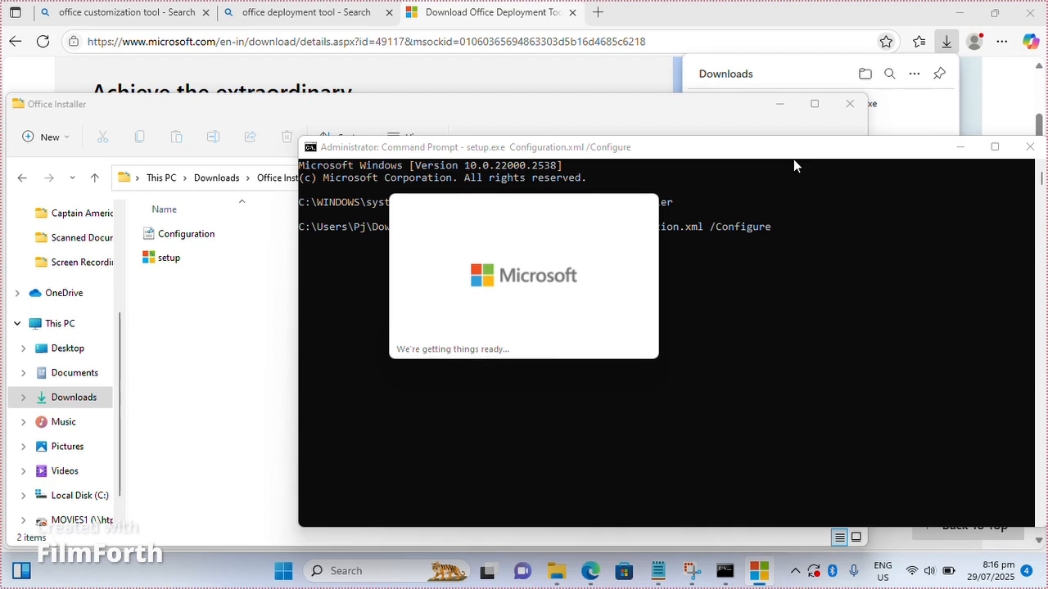
# Minimize the Command Prompt and the other open windows to show the desktop while the Office installation runs
pyautogui.click(960, 148)
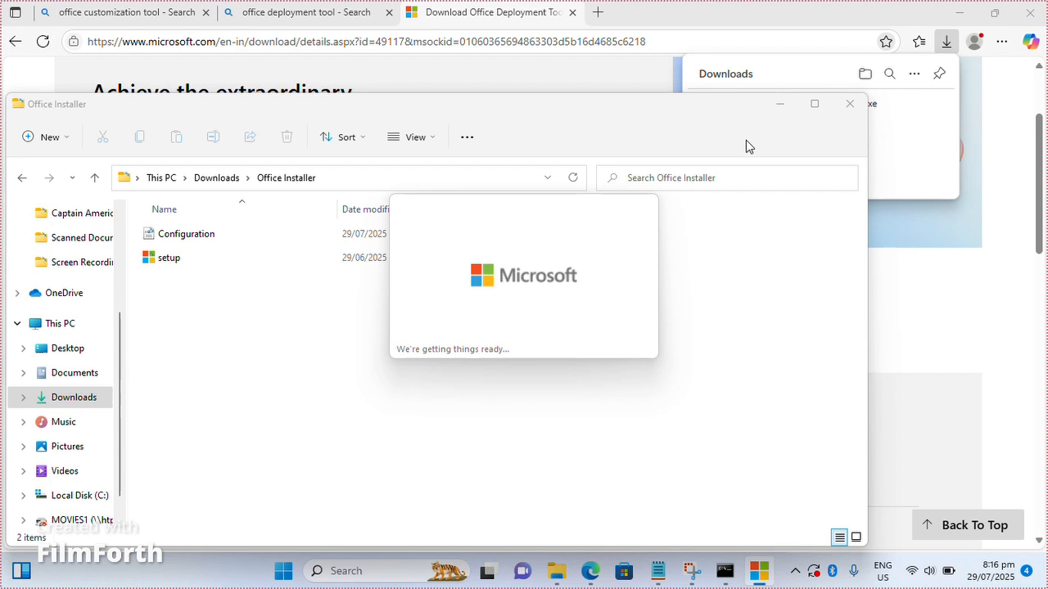
pyautogui.press('super+d')
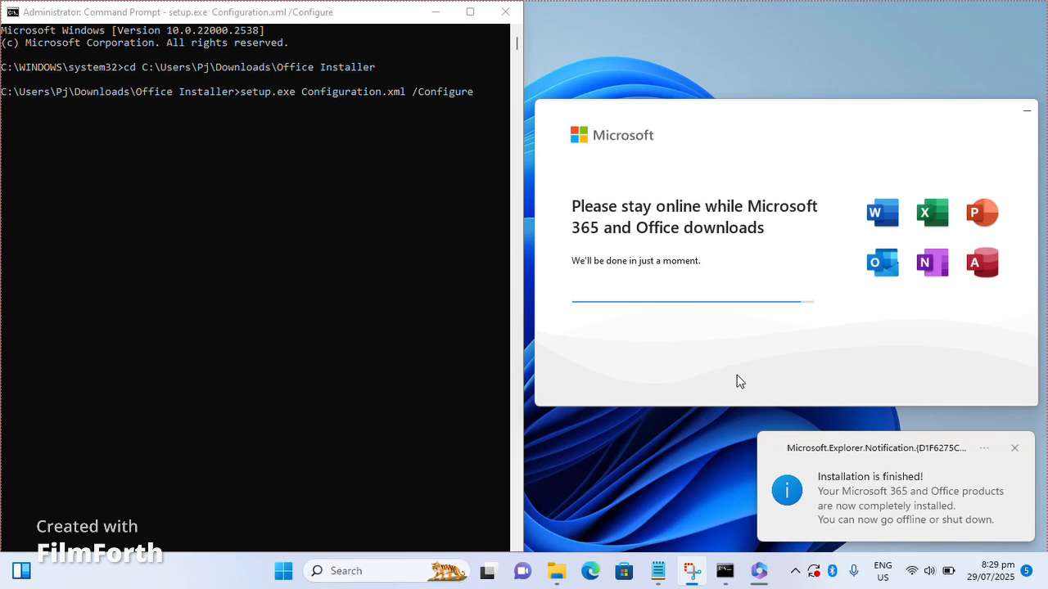
# Enter cls at the Command Prompt, then close the finished Office installer and clear the remaining windows to show the desktop
pyautogui.write('cls')
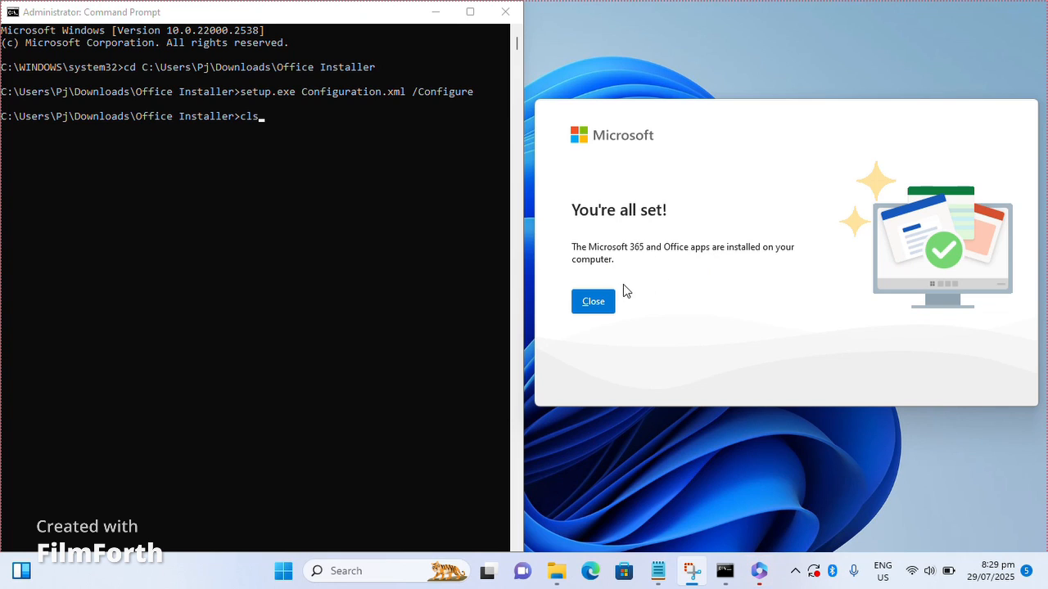
pyautogui.click(594, 301)
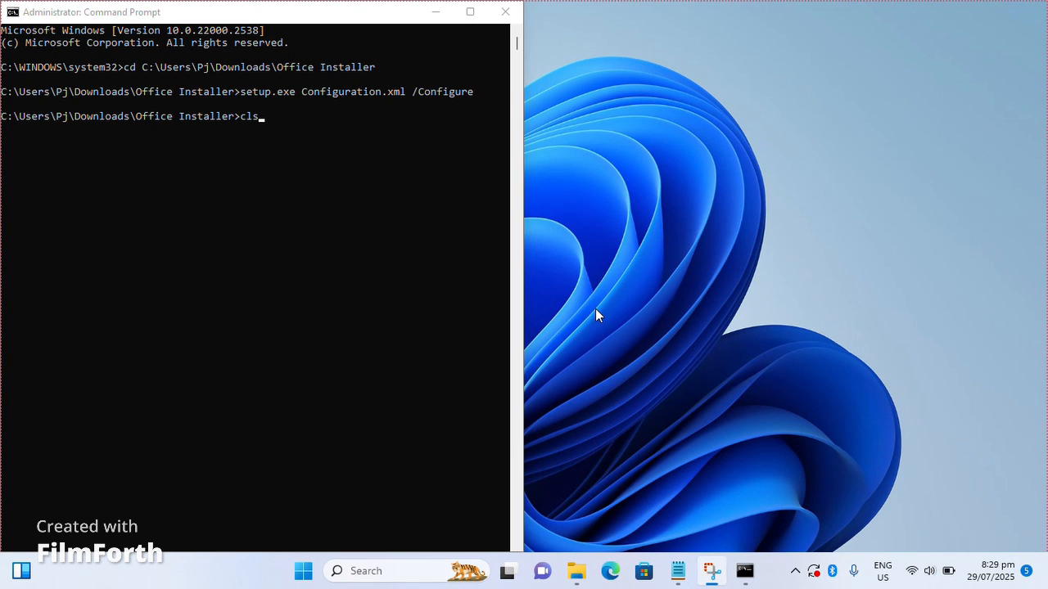
pyautogui.click(386, 13)
pyautogui.click(672, 350)
pyautogui.press('super+d')
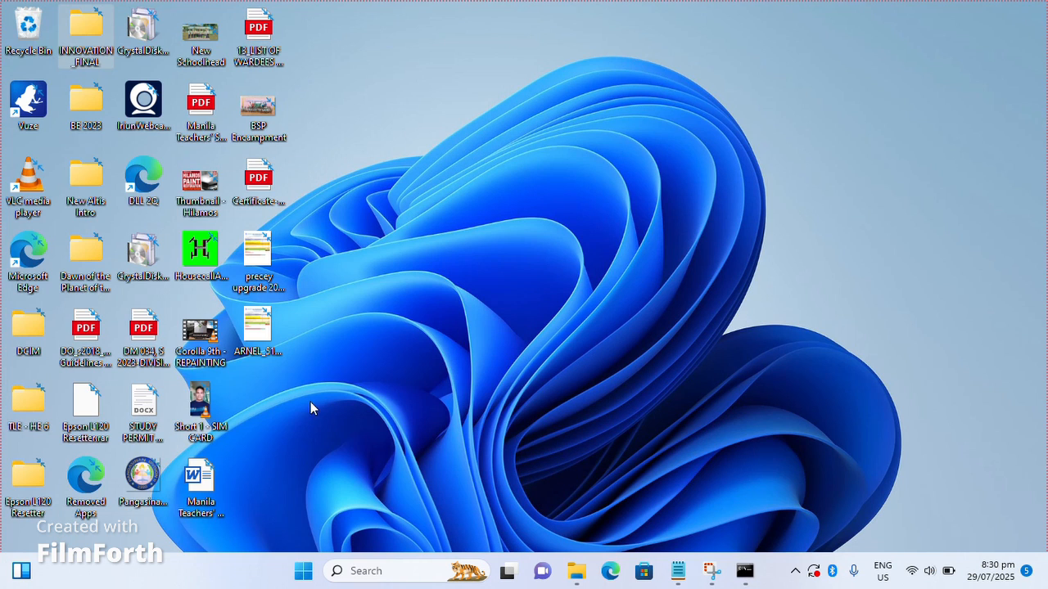
pyautogui.click(201, 479)
pyautogui.click(257, 334)
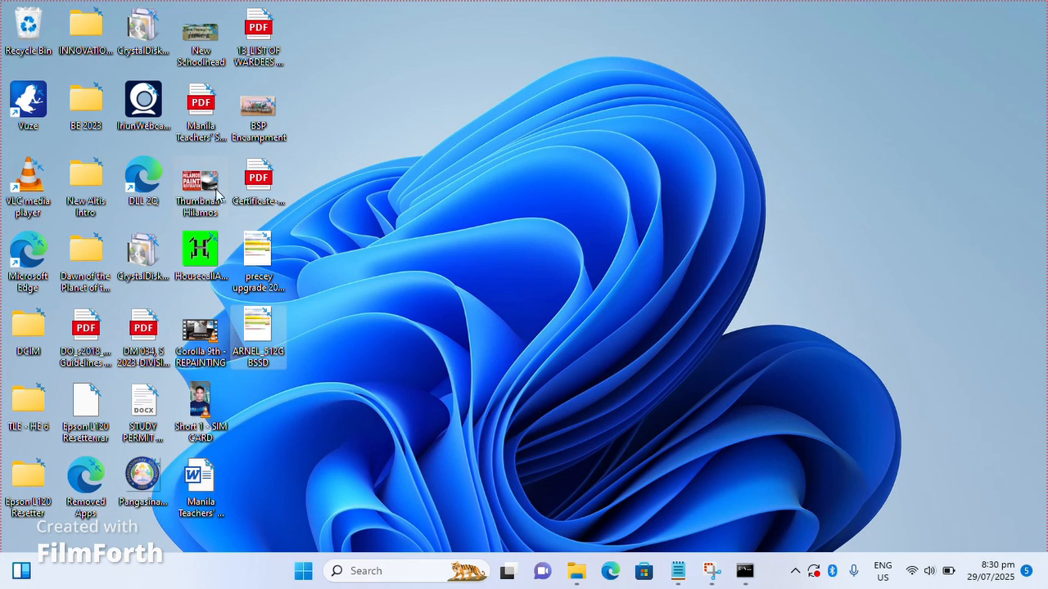
pyautogui.click(206, 101)
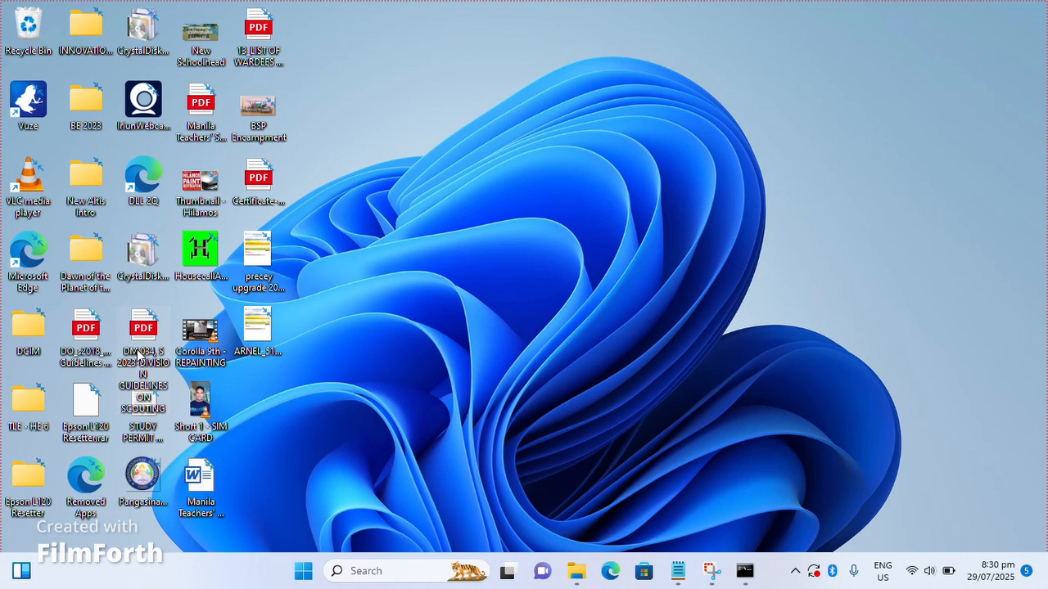
pyautogui.click(143, 427)
pyautogui.click(313, 456)
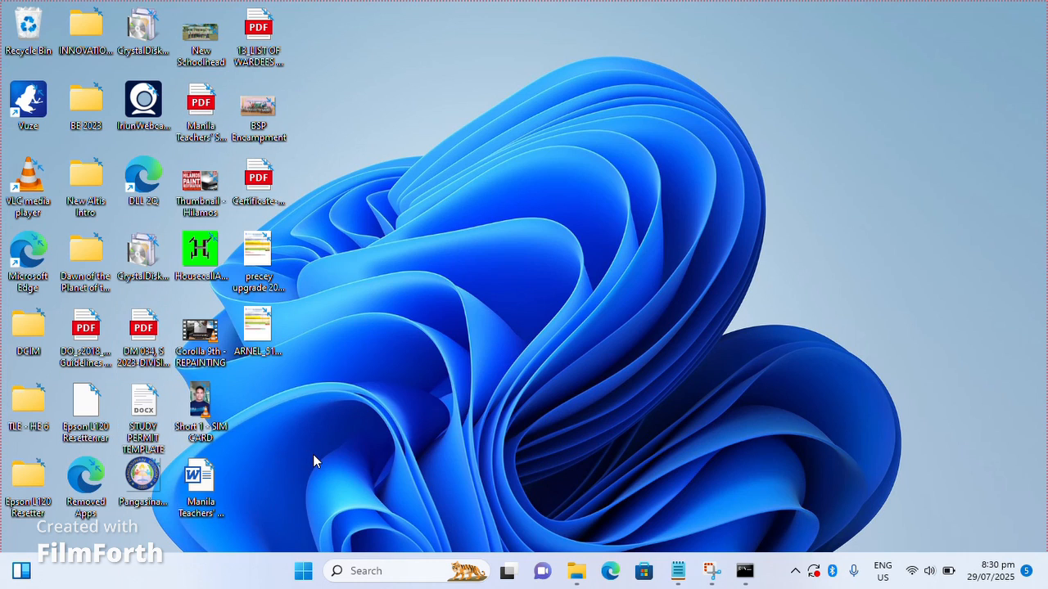
# Launch the newly installed Word from the recommended apps and create a blank document
pyautogui.click(302, 571)
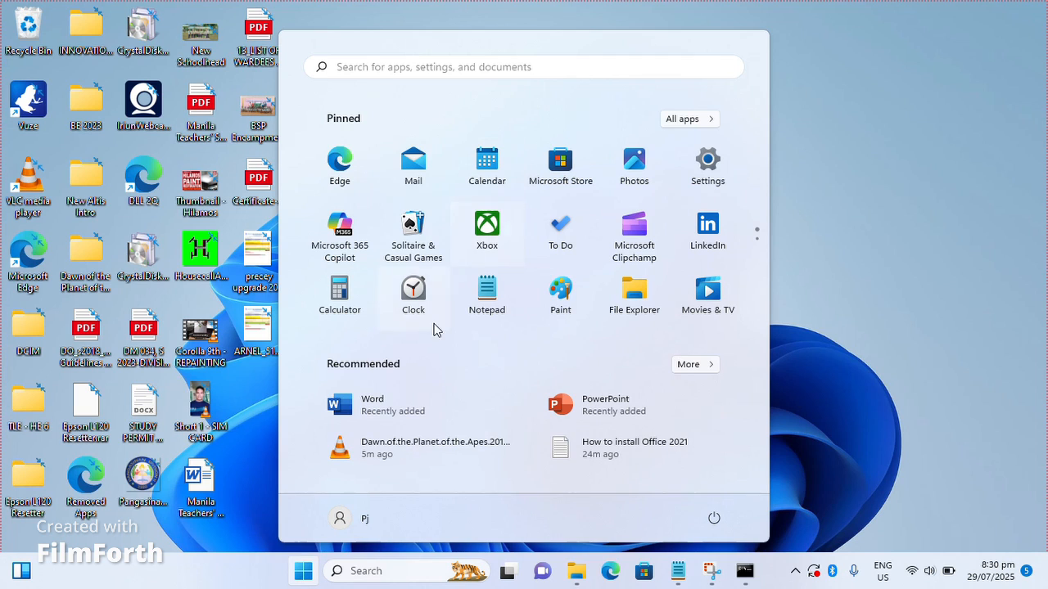
pyautogui.click(401, 415)
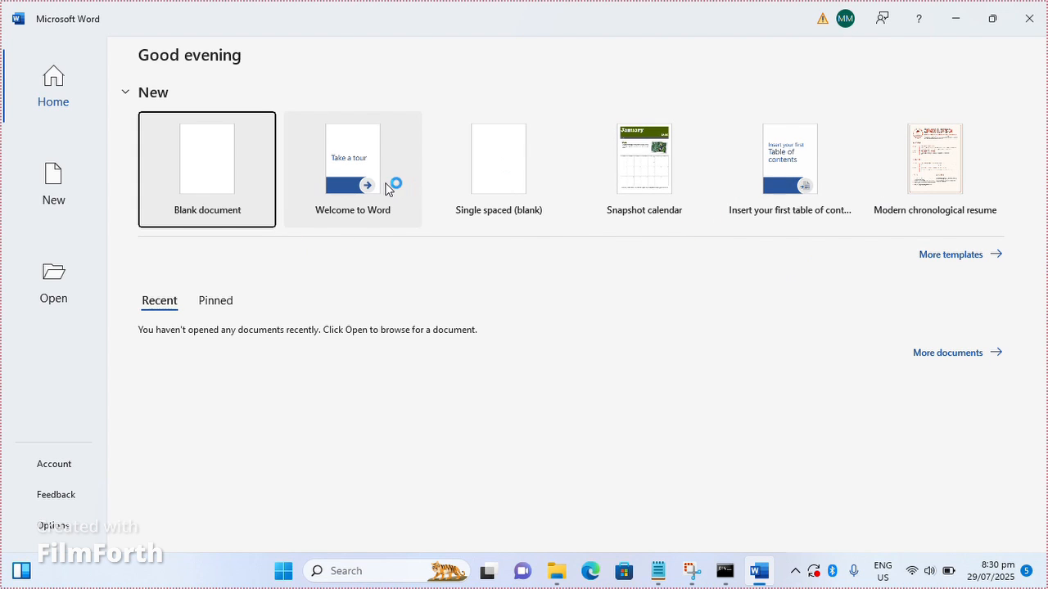
pyautogui.click(219, 196)
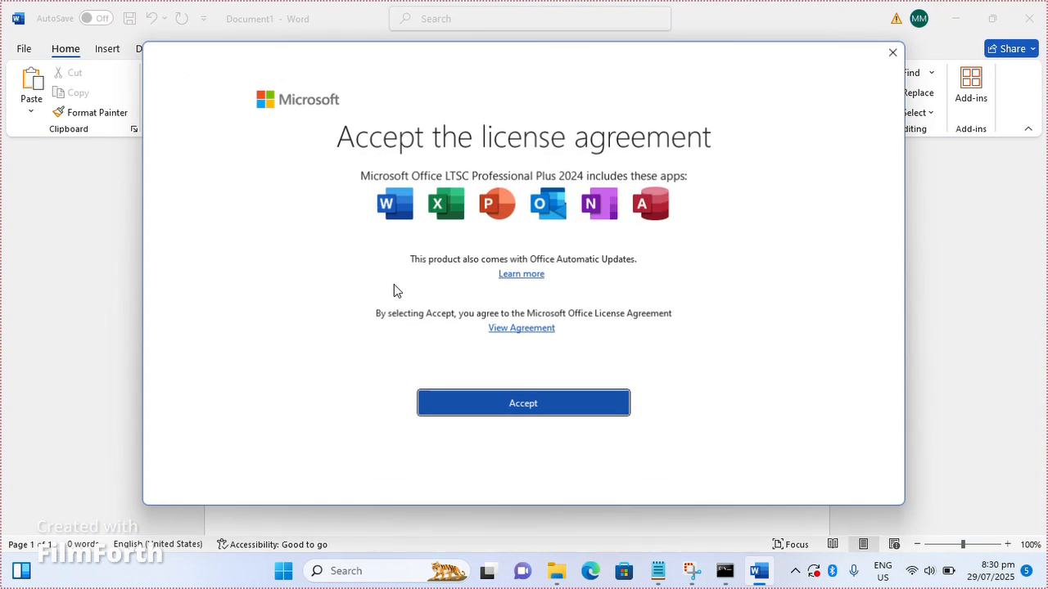
# Accept the Office LTSC Professional Plus 2024 license agreement and complete the privacy notices without sending optional data
pyautogui.click(501, 415)
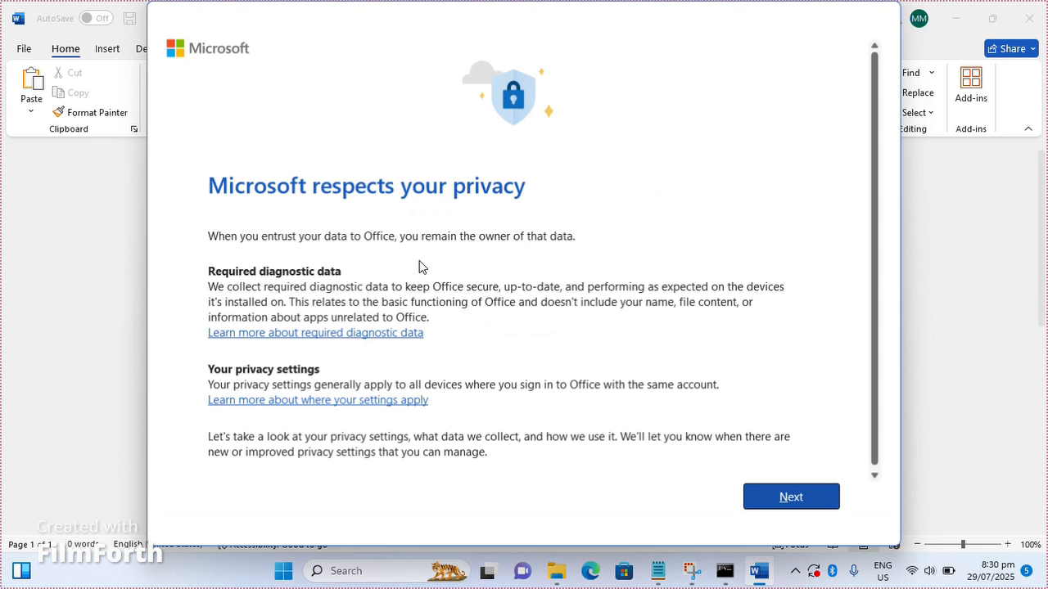
pyautogui.click(766, 499)
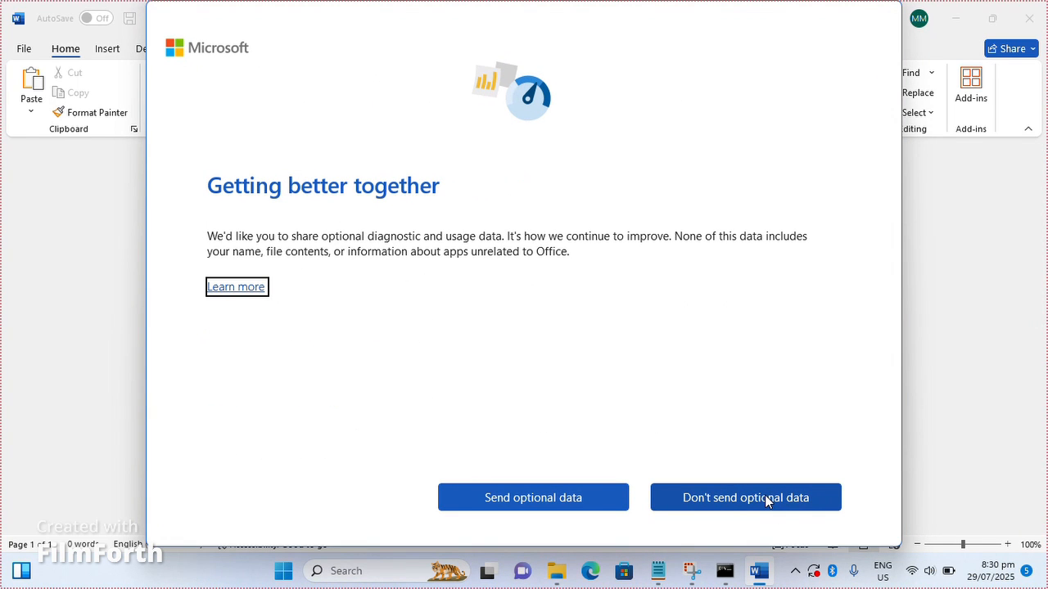
pyautogui.click(767, 500)
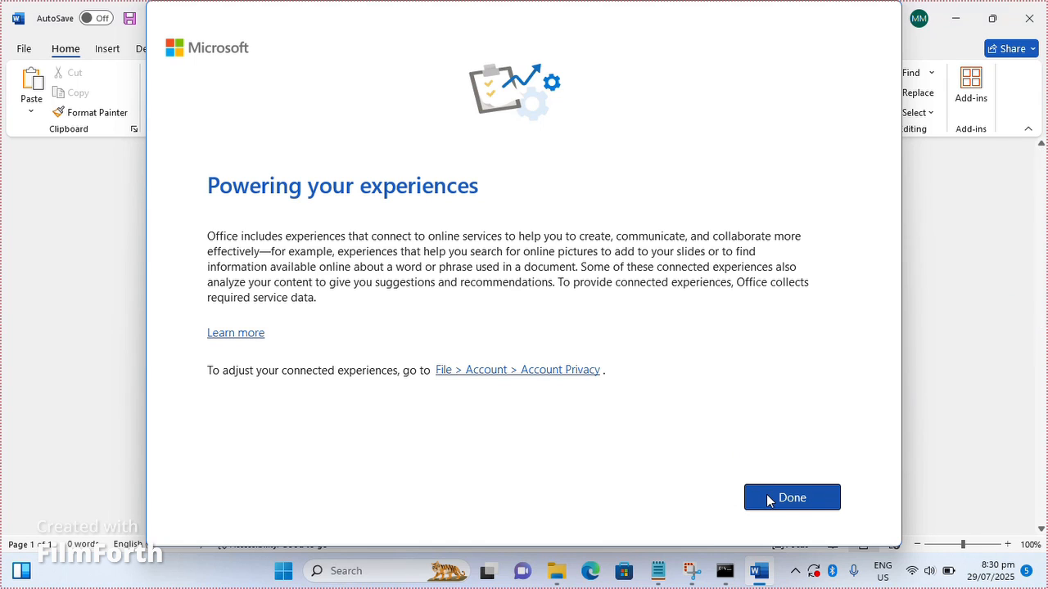
pyautogui.click(767, 496)
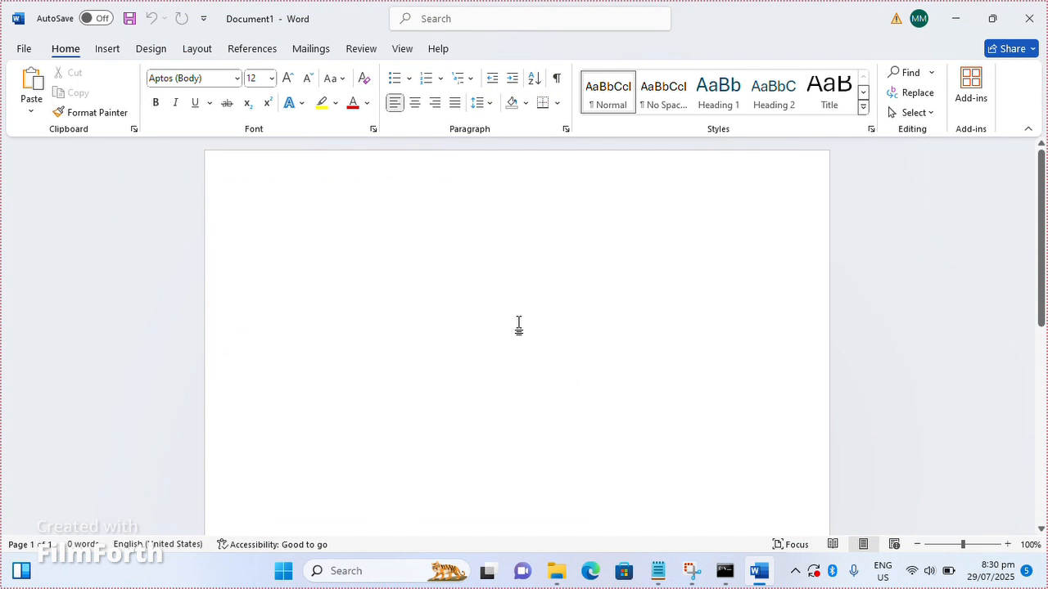
# Write "This is the best app! Thank you" on the first line of the blank document
pyautogui.write('This is the ex')
pyautogui.press('BackSpace')
pyautogui.press('BackSpace')
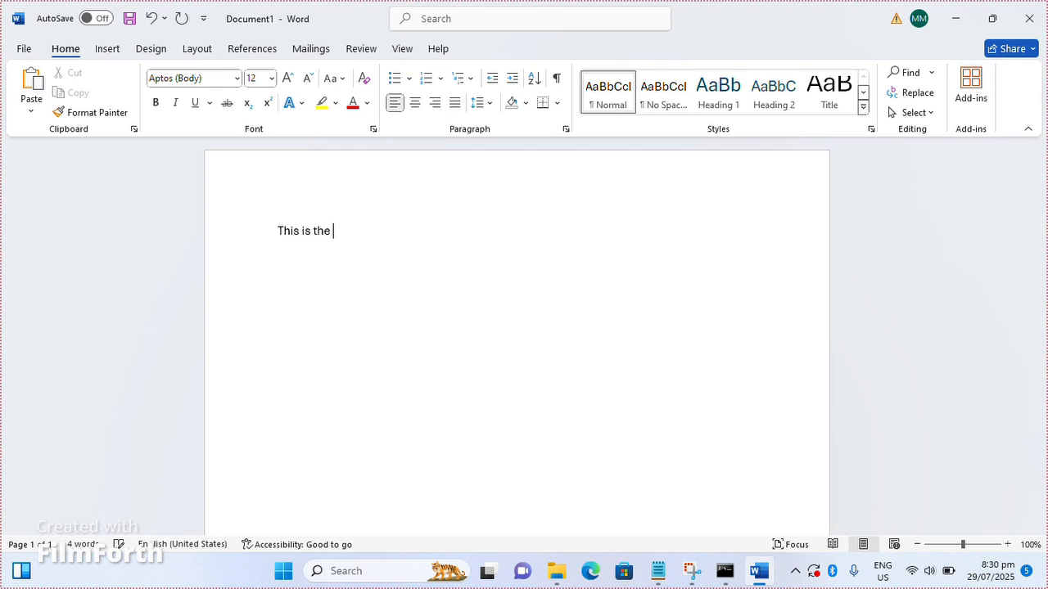
pyautogui.write('best app! Thank you')
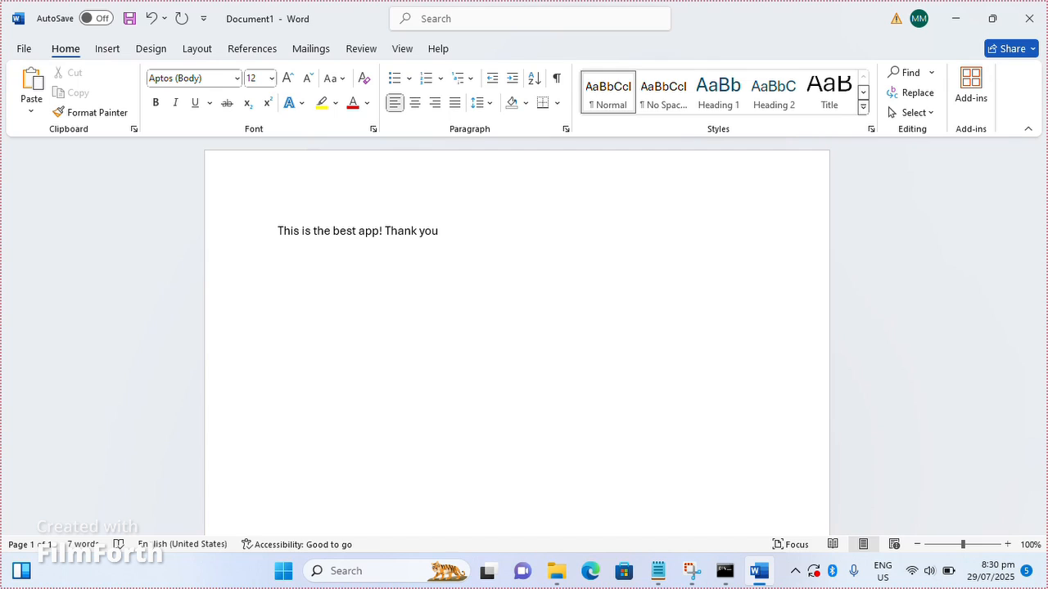
# Leave a blank line, set the font size to 18 and write "Subscribe . share ." below the first sentence
pyautogui.press('Return')
pyautogui.press('Return')
pyautogui.hotkey('ctrl', 'shift', '.')
pyautogui.hotkey('ctrl', 'shift', '.')
pyautogui.hotkey('ctrl', 'shift', '.')
pyautogui.write('Subscribe . share .')
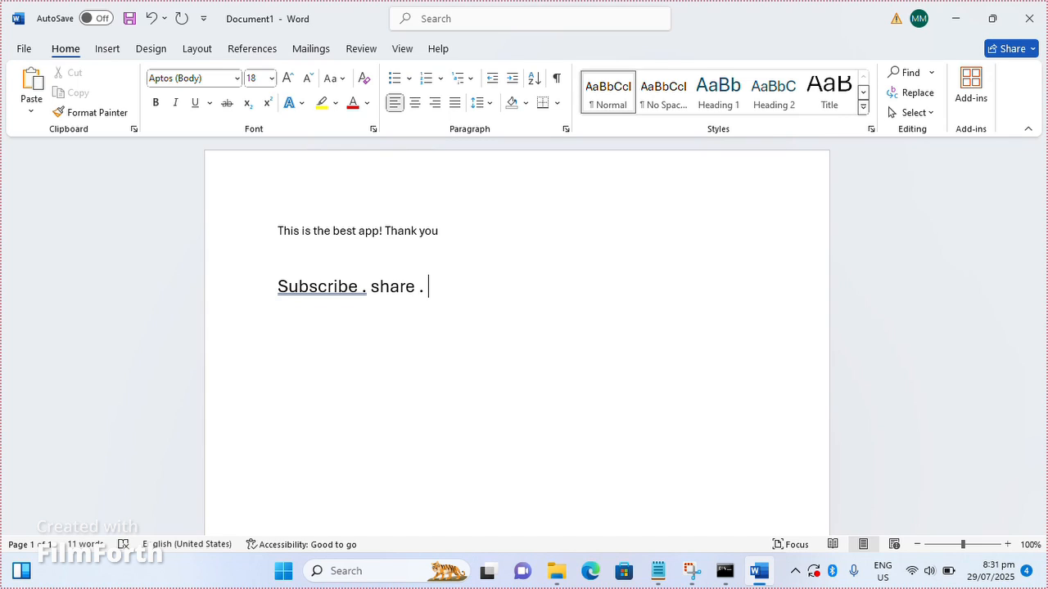